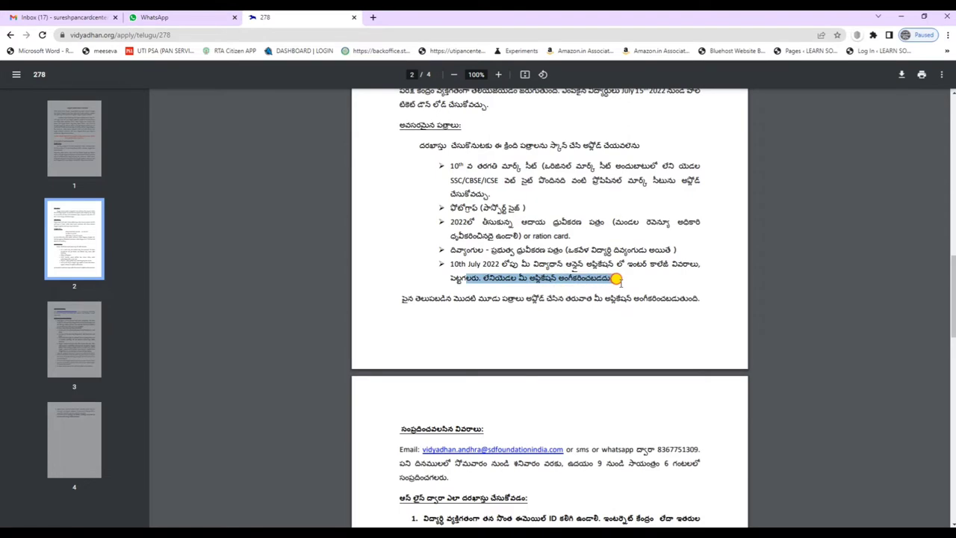
Read page 3 of the guide, highlighting its opening sentence and the contact phone number.
click(621, 282)
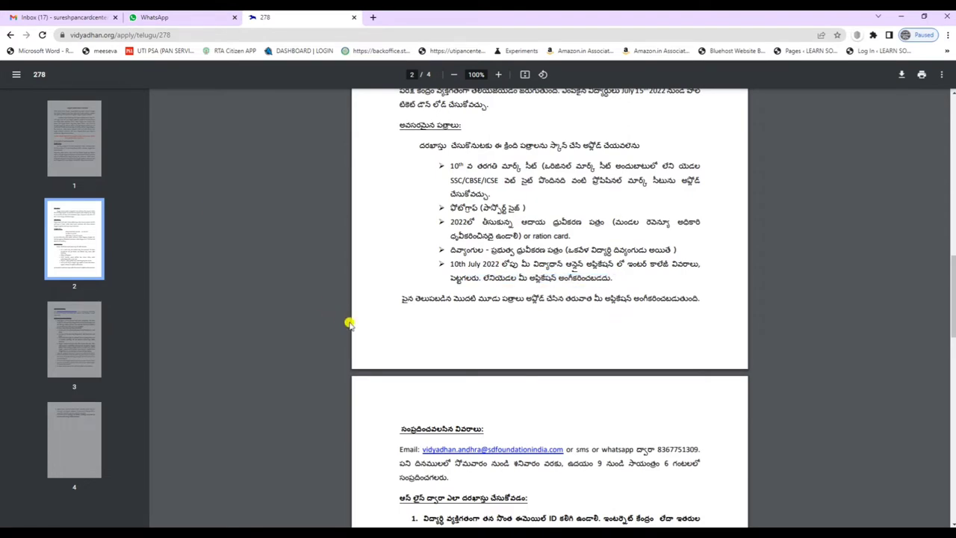
scroll(620, 333, down, 3)
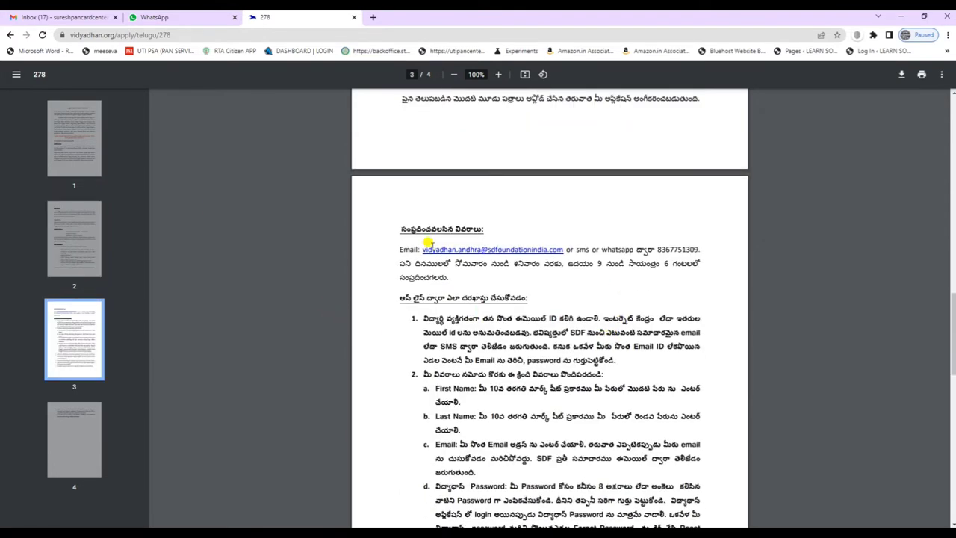
drag(510, 98, 671, 100)
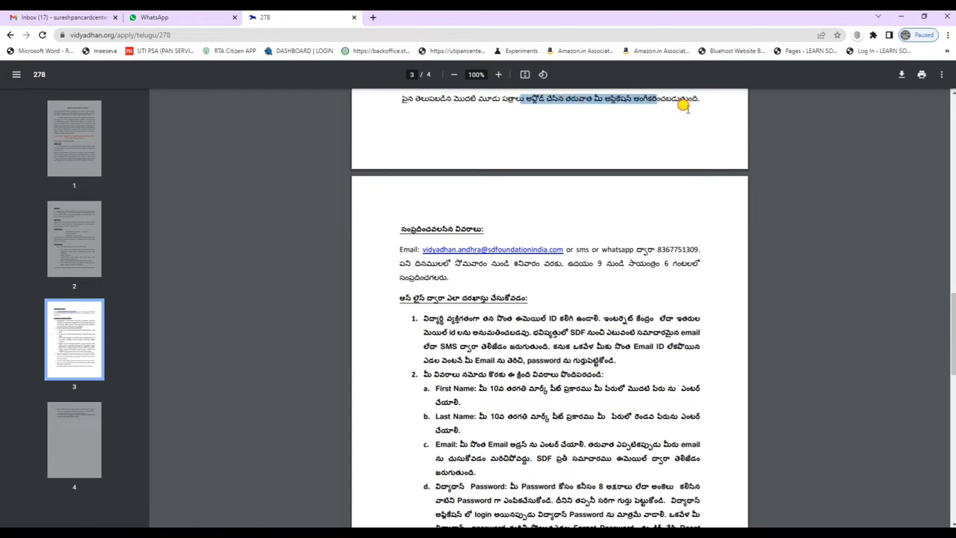
click(697, 117)
scroll(590, 371, down, 1)
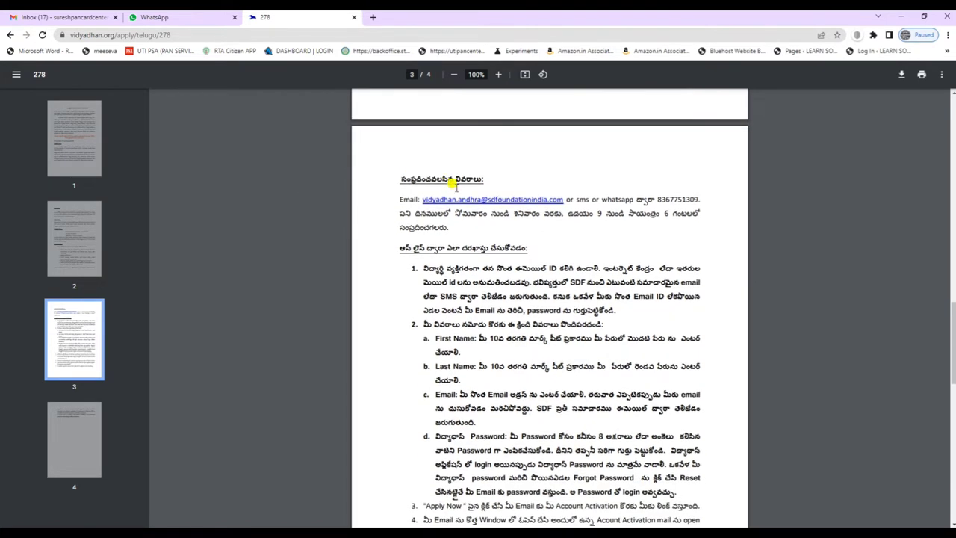
drag(656, 200, 706, 197)
click(705, 196)
Read the email ID note and the how-to-apply steps through step 9, then return to the apply page.
scroll(431, 159, down, 2)
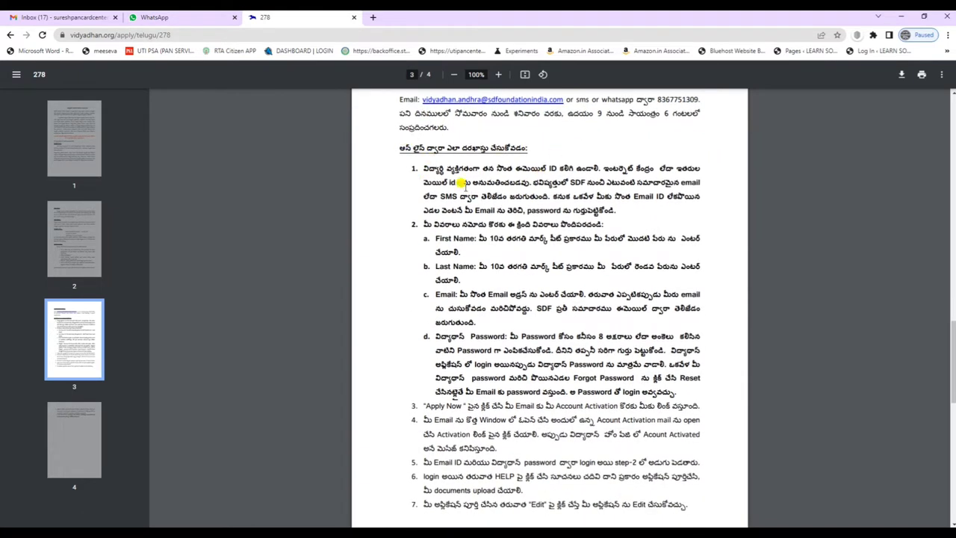
drag(512, 167, 562, 167)
click(557, 169)
scroll(481, 190, down, 2)
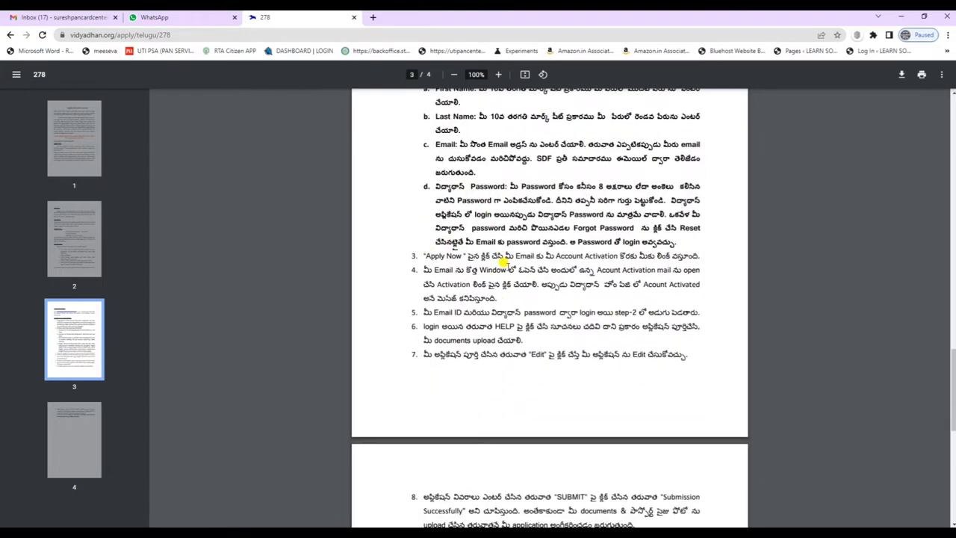
scroll(552, 347, down, 2)
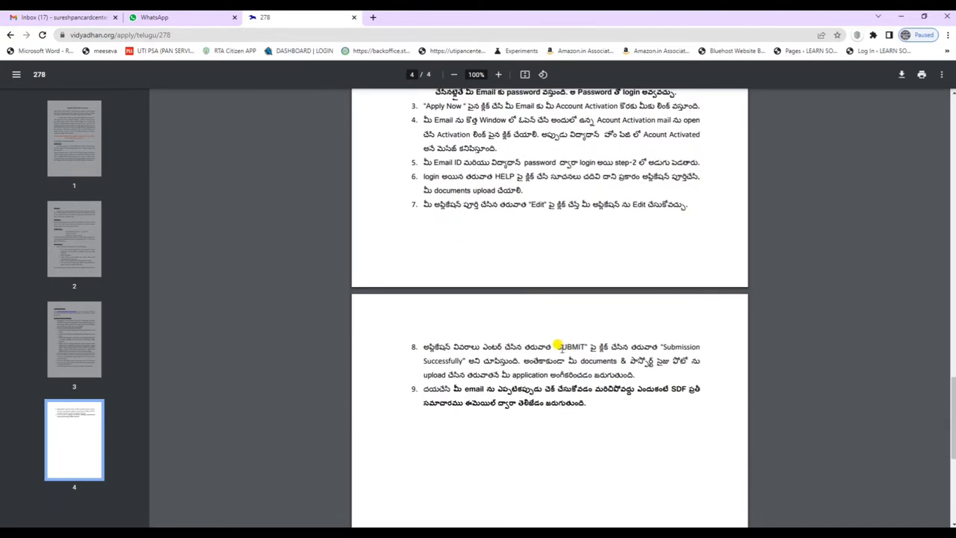
scroll(562, 346, down, 2)
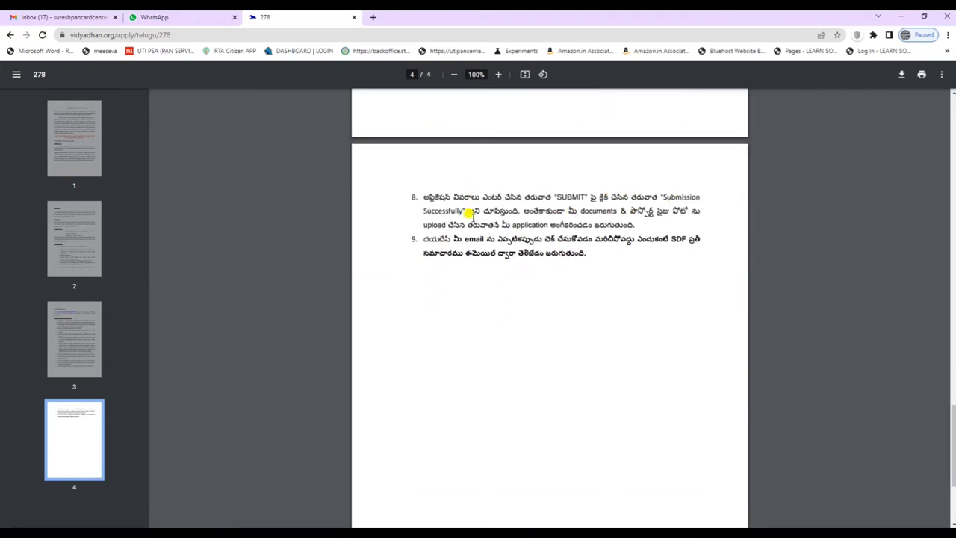
scroll(608, 321, down, 3)
scroll(609, 321, up, 15)
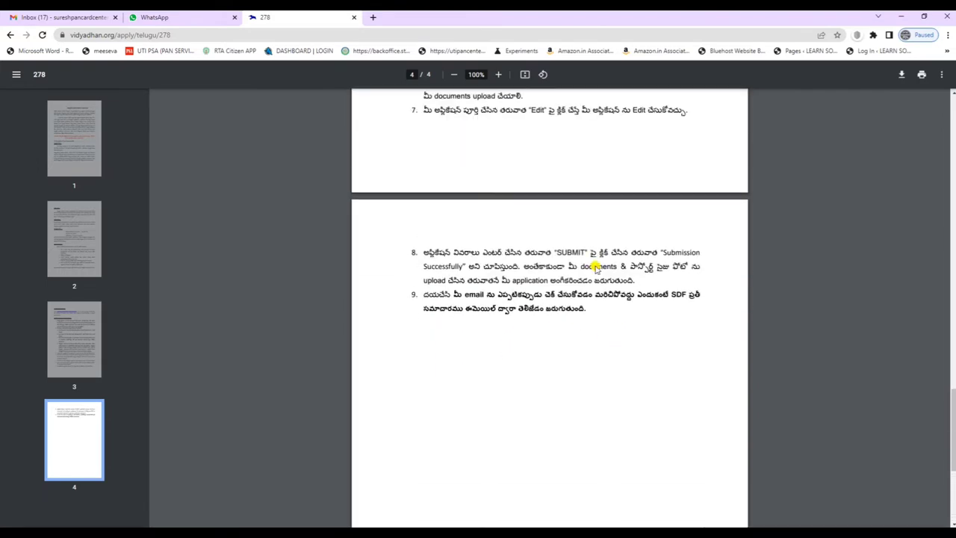
click(10, 36)
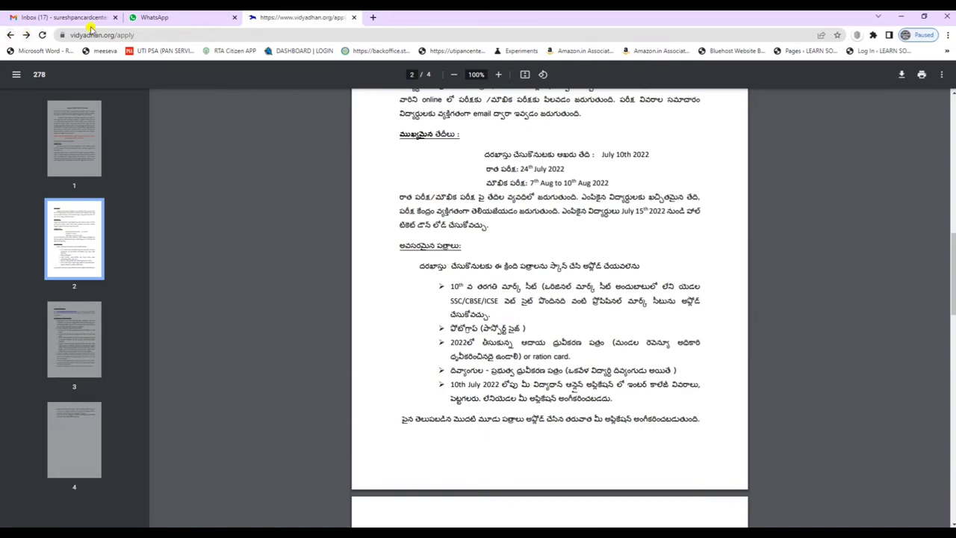
Review the AP Intermediate 2022 program list and How To Apply steps, then choose Apply Now.
scroll(502, 210, up, 5)
scroll(501, 210, up, 5)
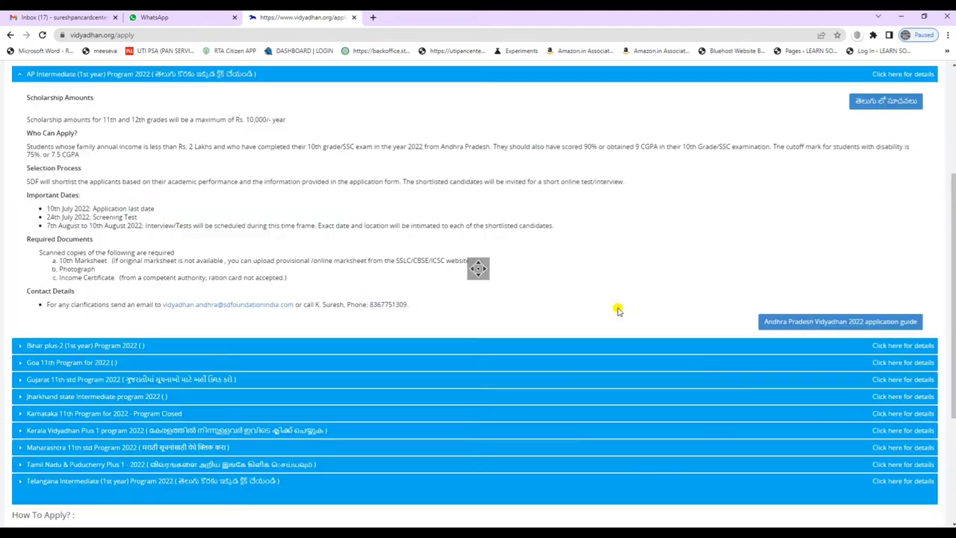
scroll(659, 254, up, 3)
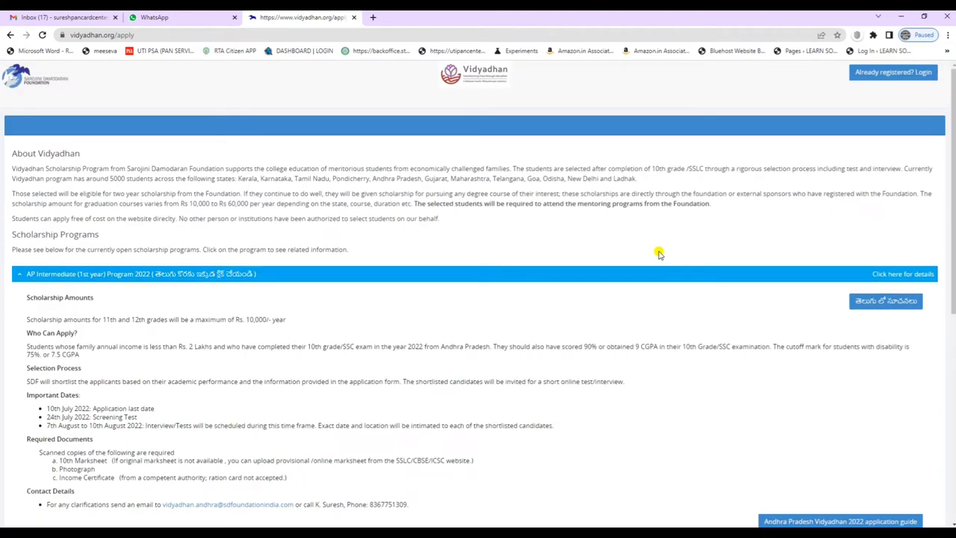
scroll(874, 271, down, 3)
scroll(848, 381, down, 3)
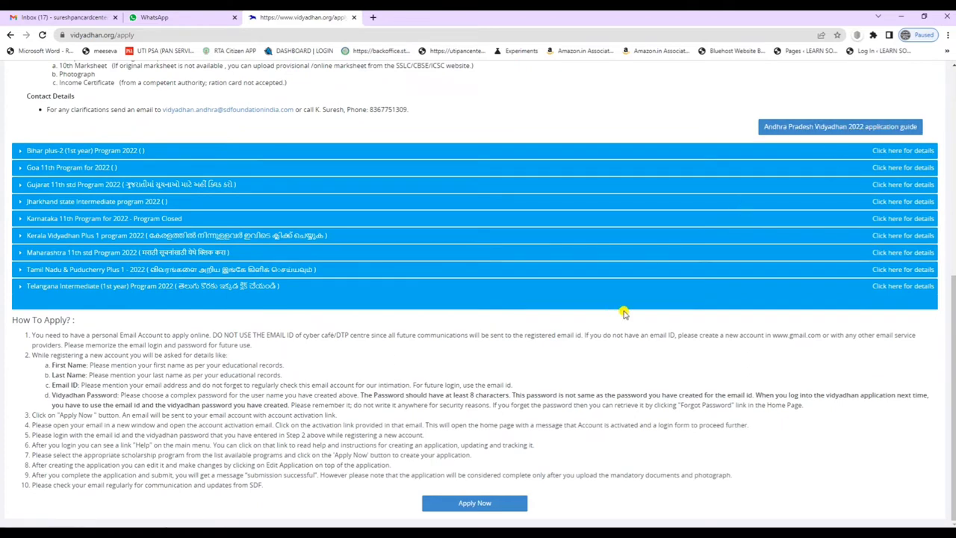
click(474, 504)
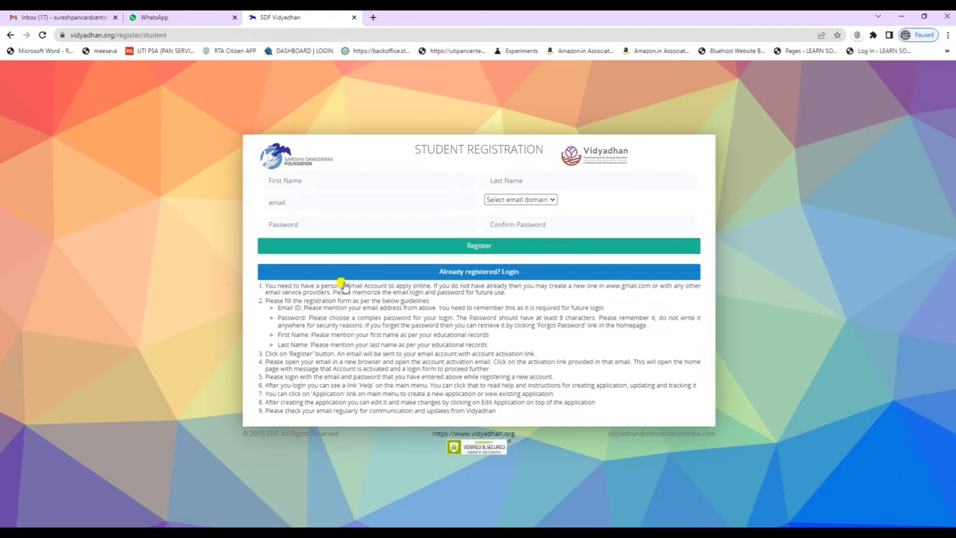
Look over the registration form's name, email, domain and password fields without entering anything.
click(321, 179)
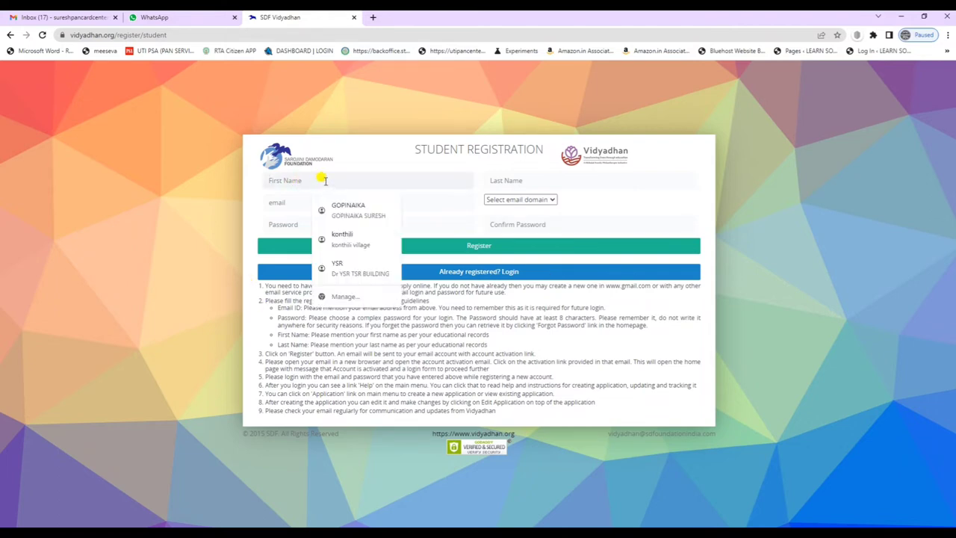
click(526, 181)
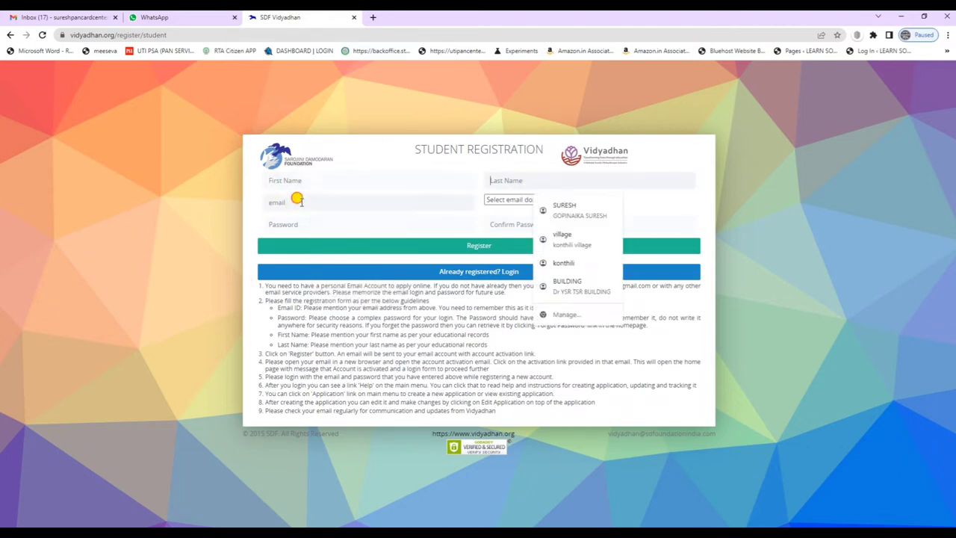
click(297, 200)
click(523, 200)
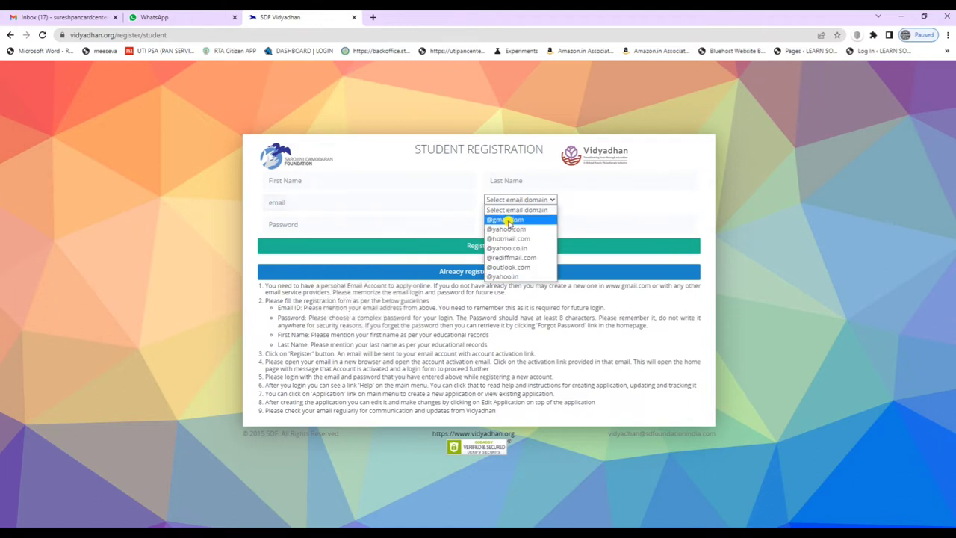
click(590, 205)
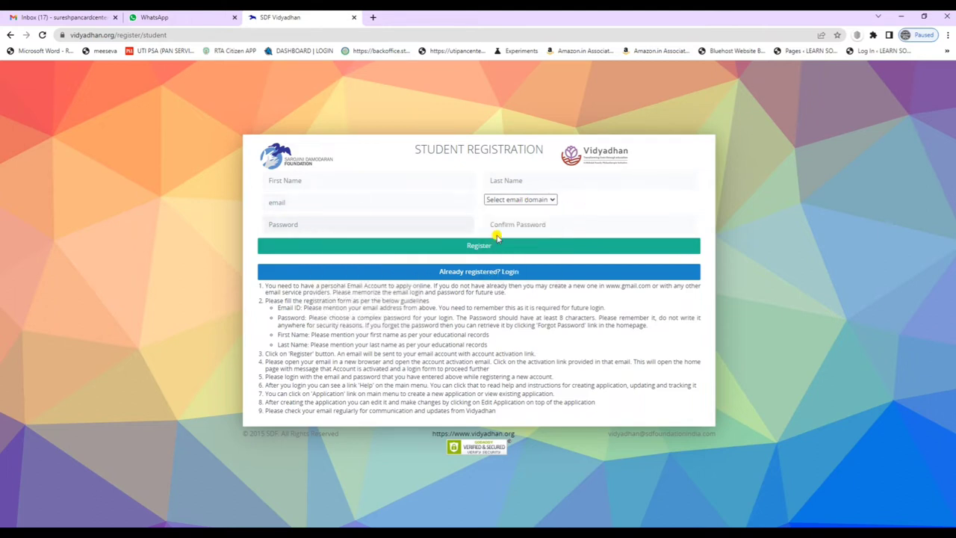
click(523, 221)
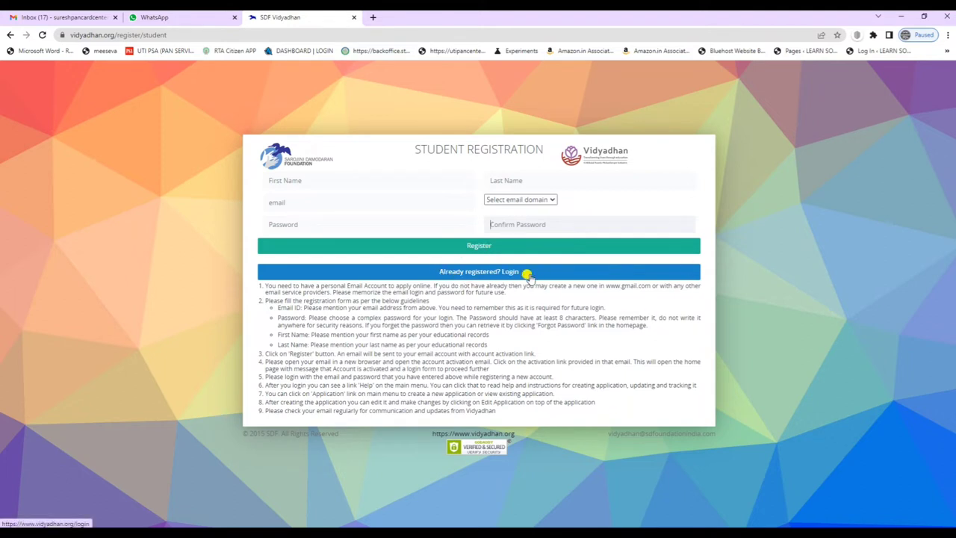
click(304, 201)
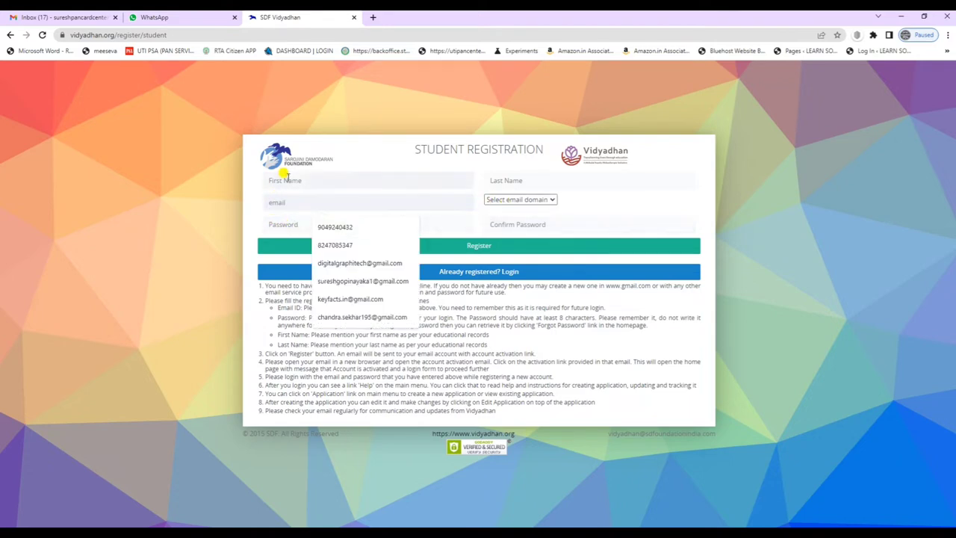
click(291, 181)
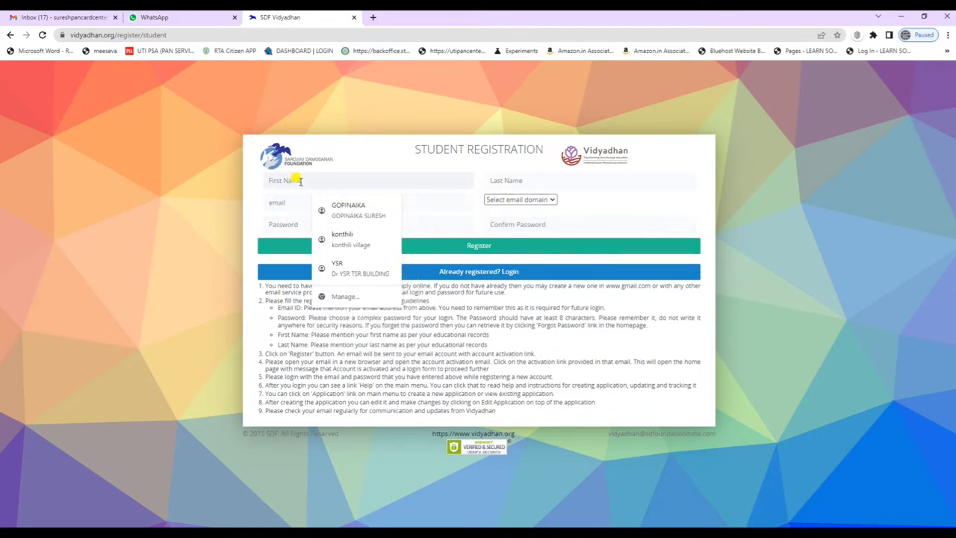
click(345, 208)
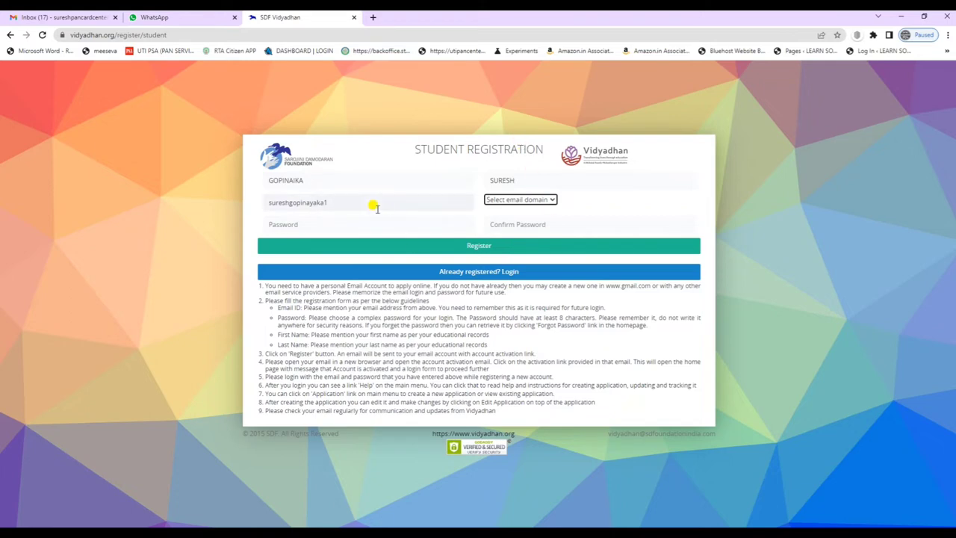
click(518, 199)
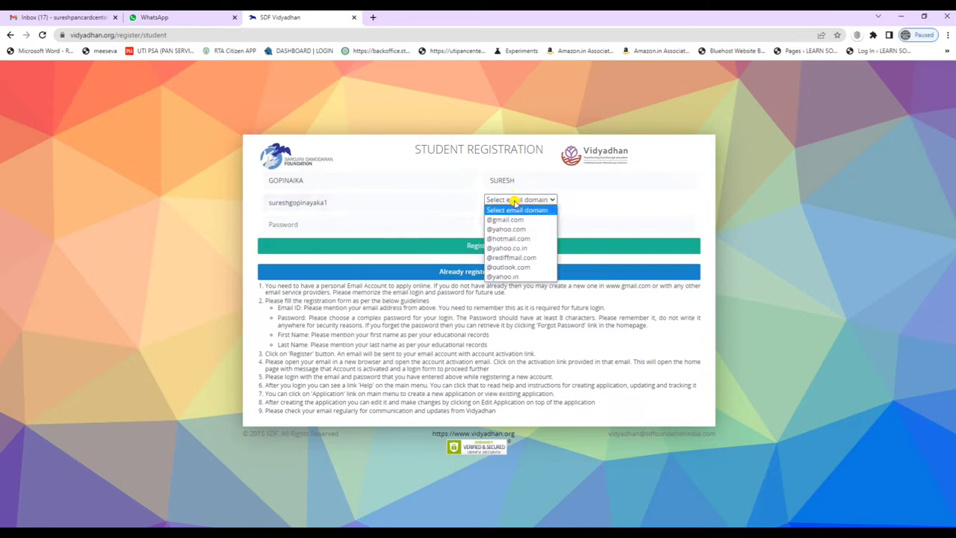
click(518, 219)
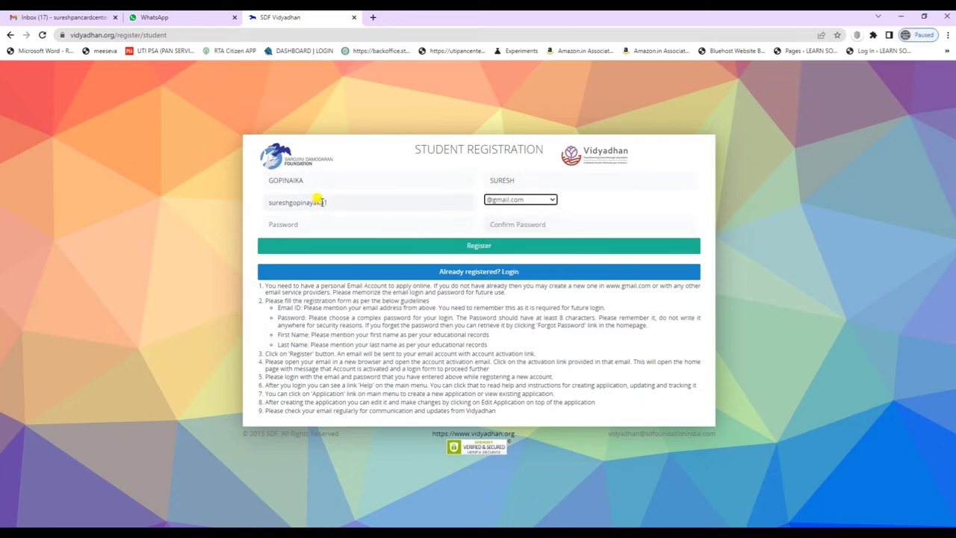
click(334, 202)
Enter the account password and its confirmation, then submit the registration.
click(287, 224)
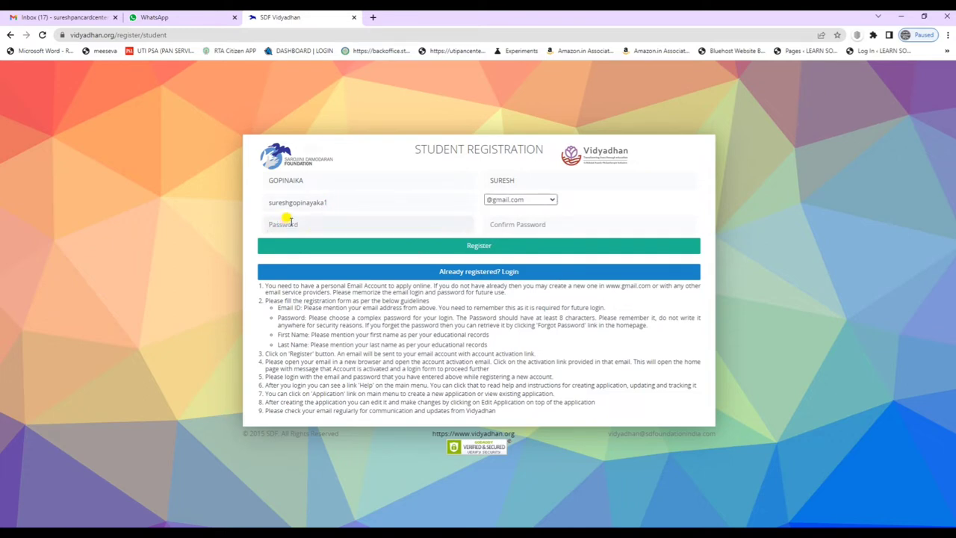
text(S3)
key(Tab)
text(S)
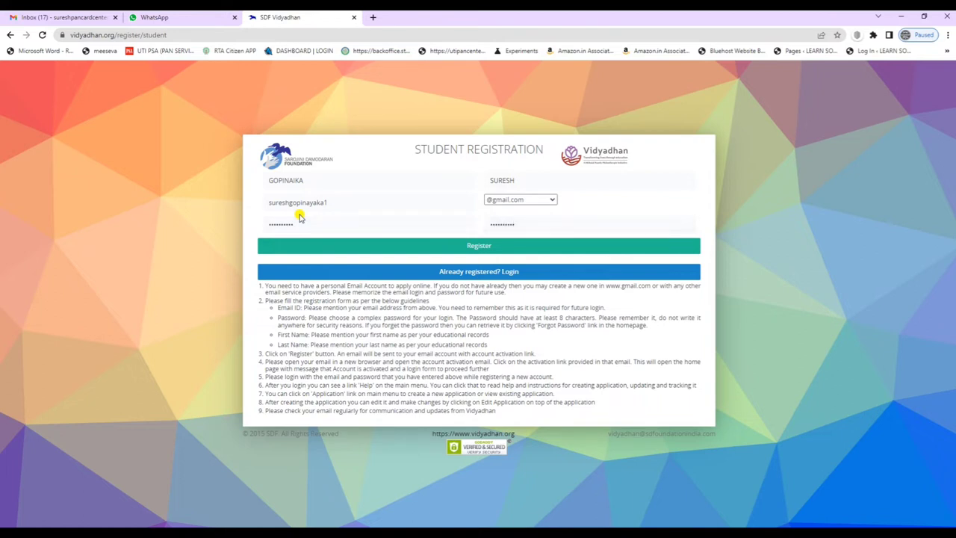
click(482, 250)
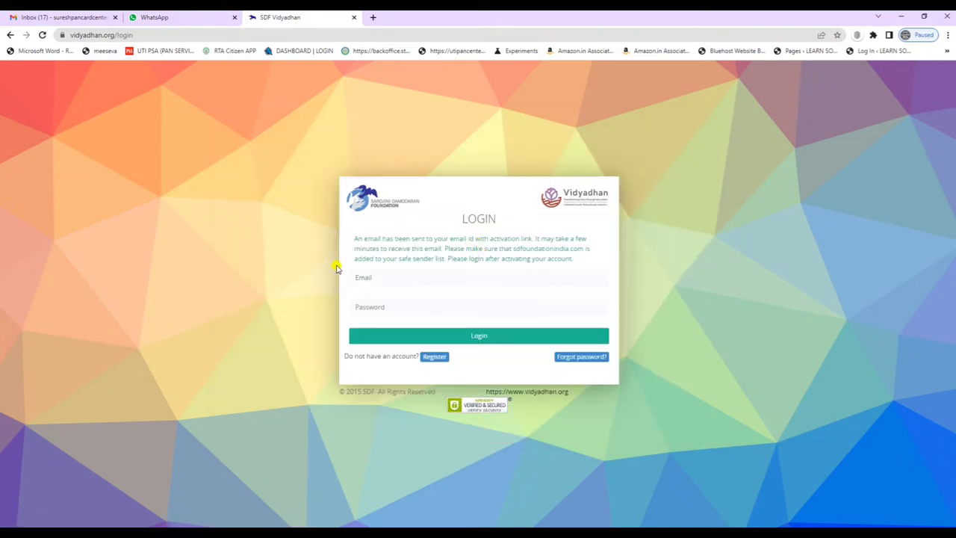
drag(354, 244, 597, 264)
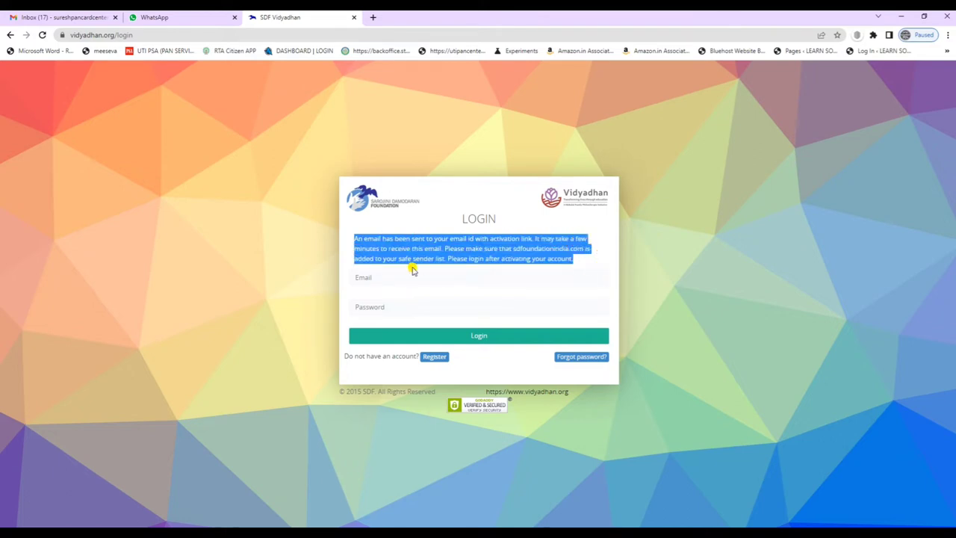
click(457, 275)
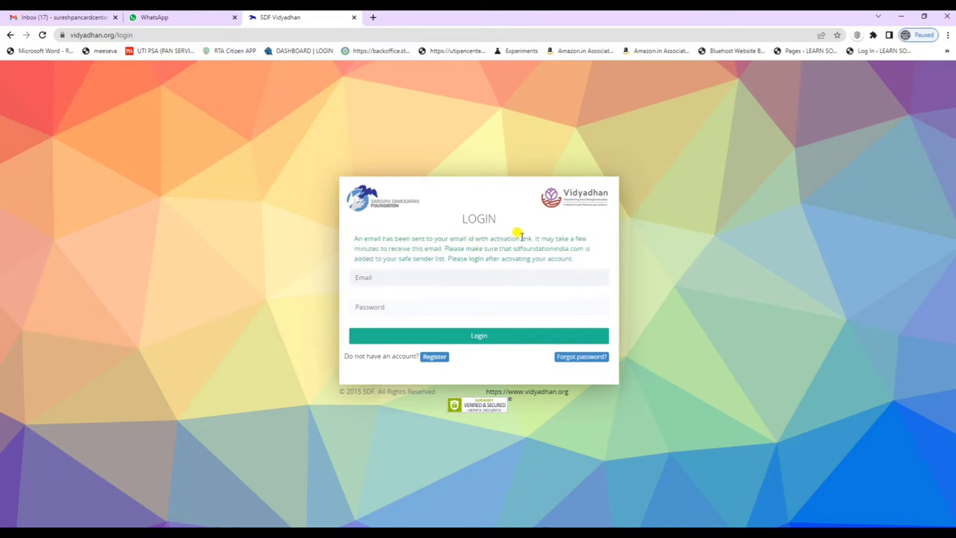
drag(497, 237, 515, 234)
click(593, 278)
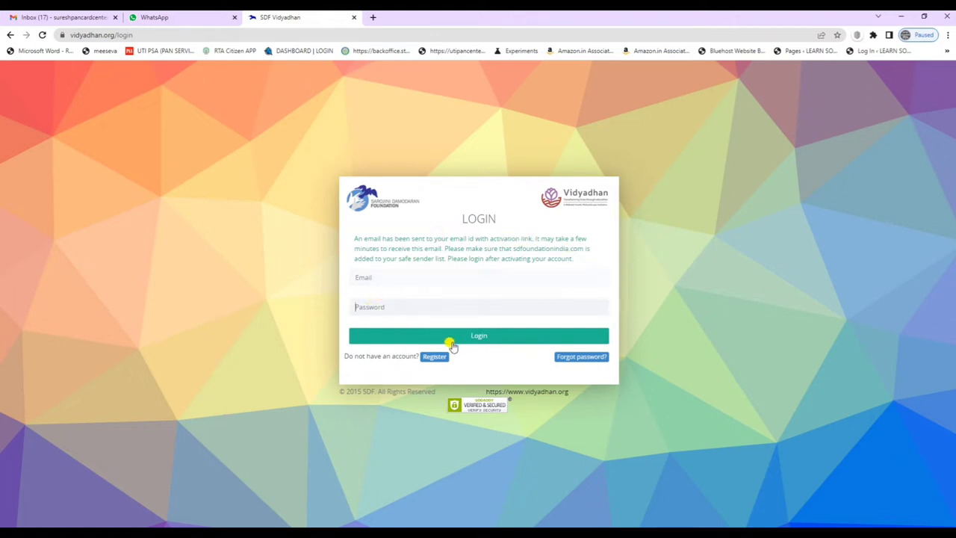
Open Gmail in a new tab, open the 'Account Activation for Vidyadhan' email and follow its 'here' link.
click(373, 18)
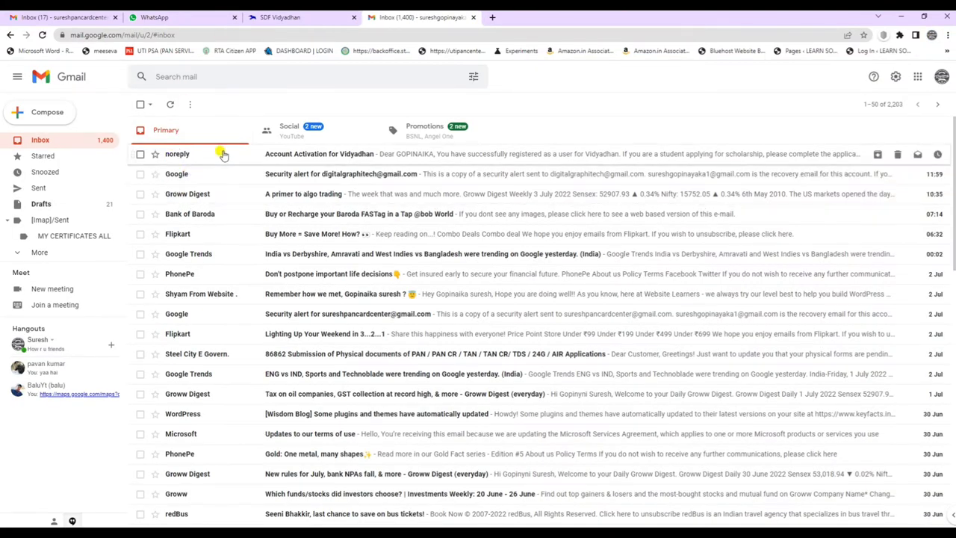
click(223, 154)
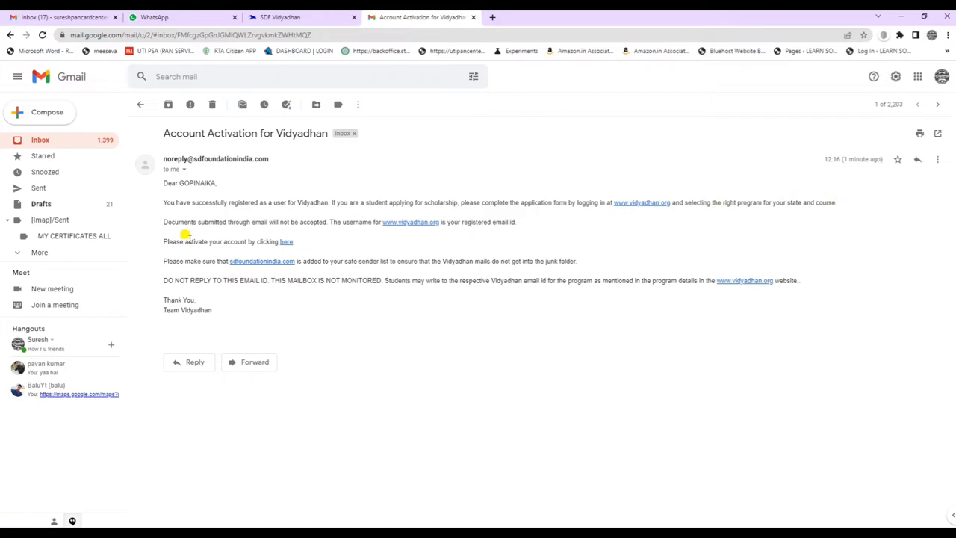
click(284, 243)
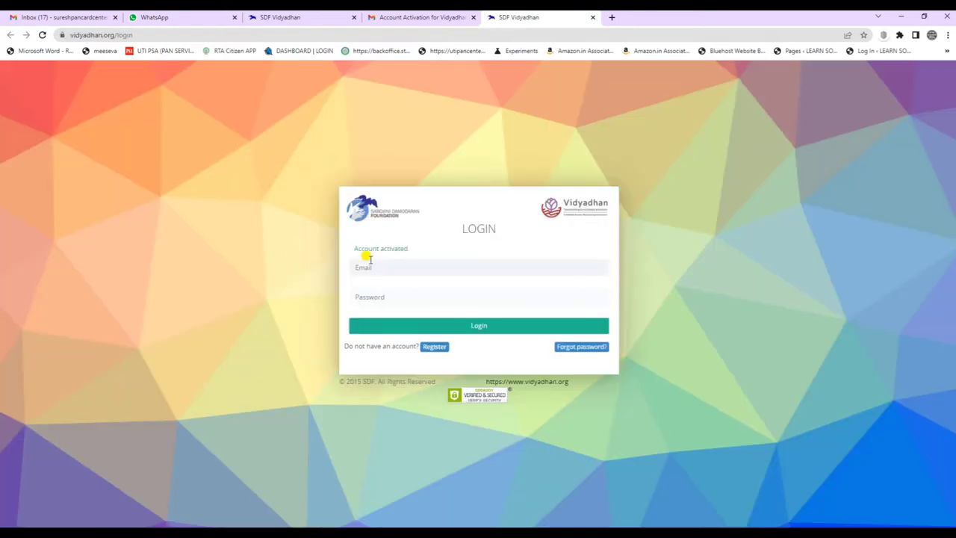
Enter the registered email, correcting the mistyped .ocm ending, and type the account password.
drag(349, 248, 416, 248)
click(381, 267)
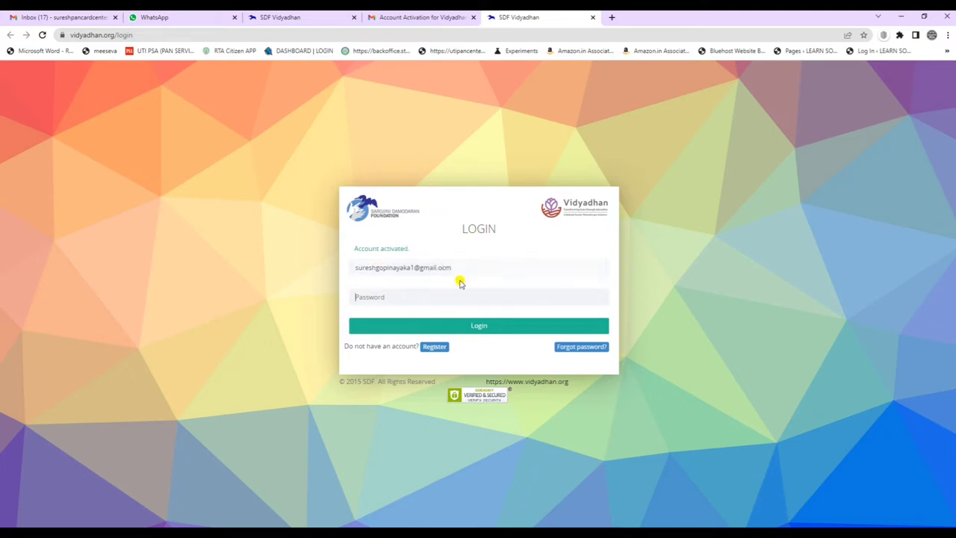
drag(454, 267, 433, 265)
key(BackSpace)
text(*)
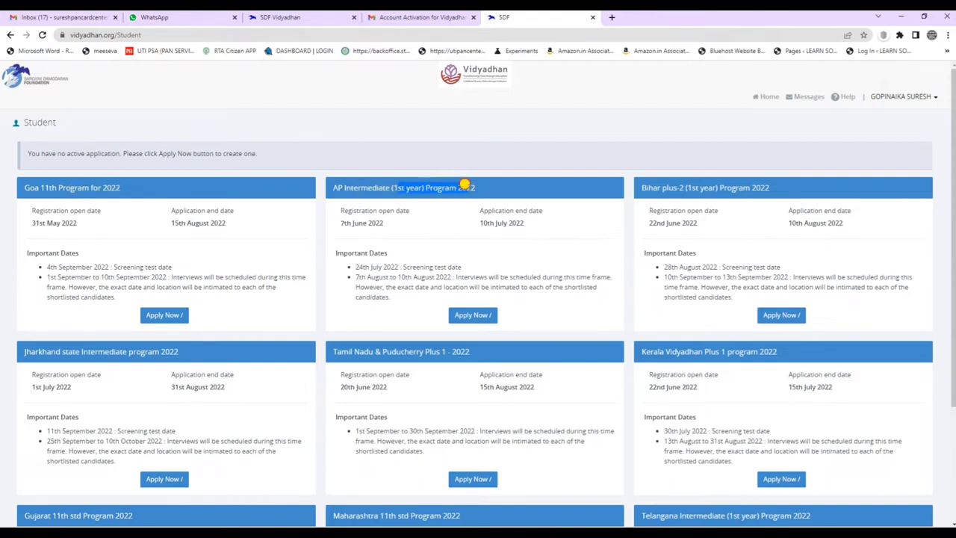
scroll(767, 201, down, 2)
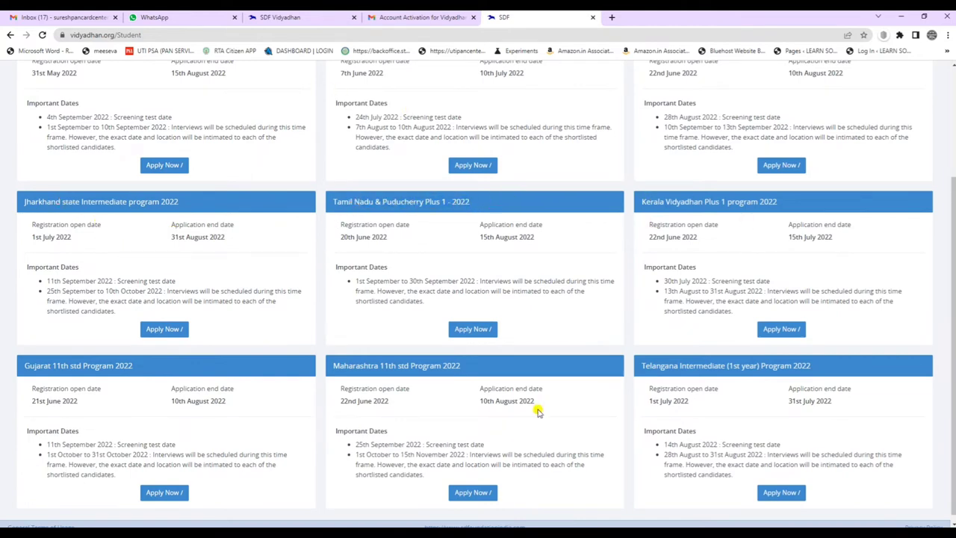
scroll(261, 373, down, 1)
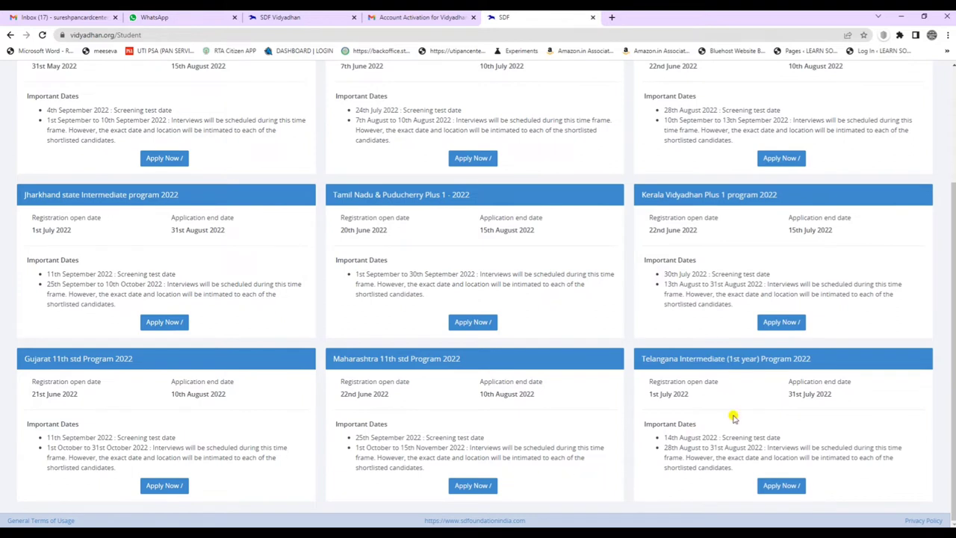
drag(637, 357, 828, 359)
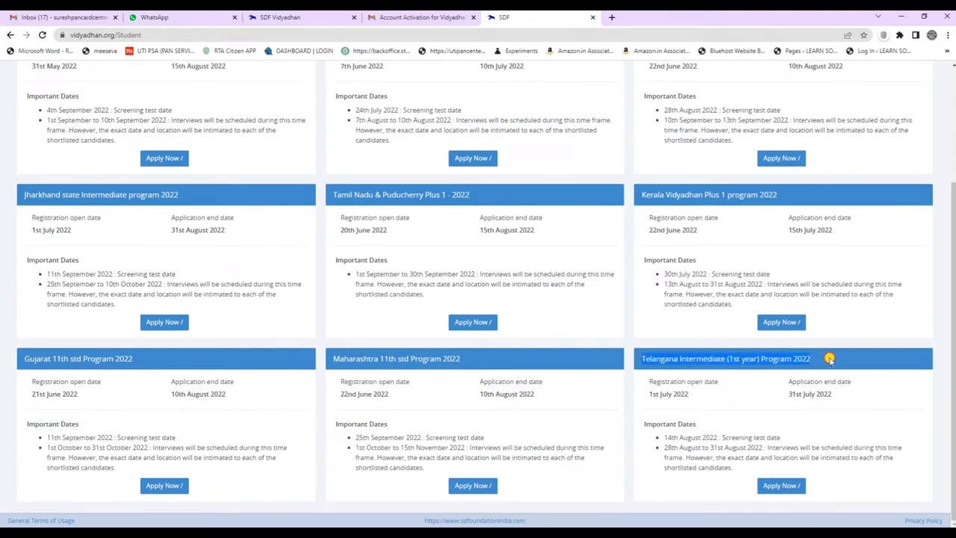
click(837, 359)
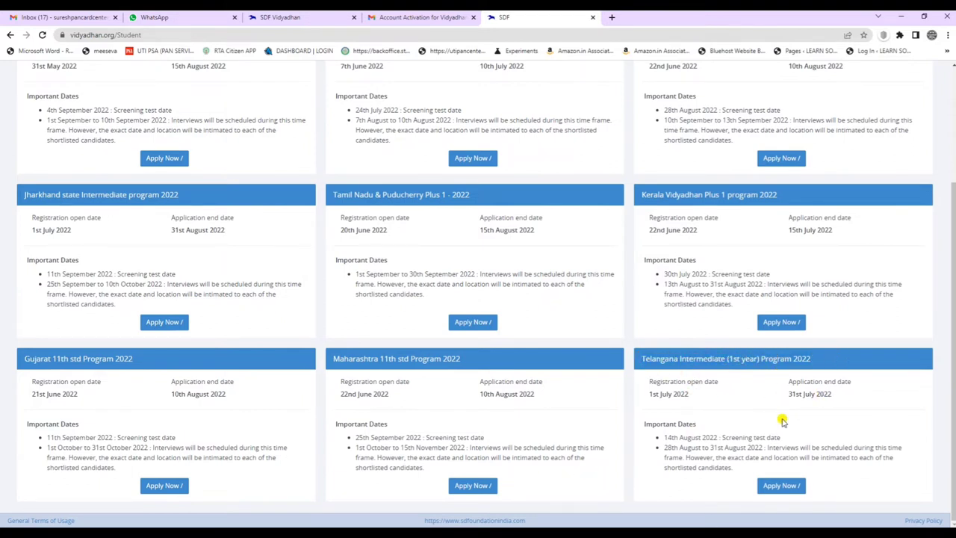
scroll(549, 386, up, 2)
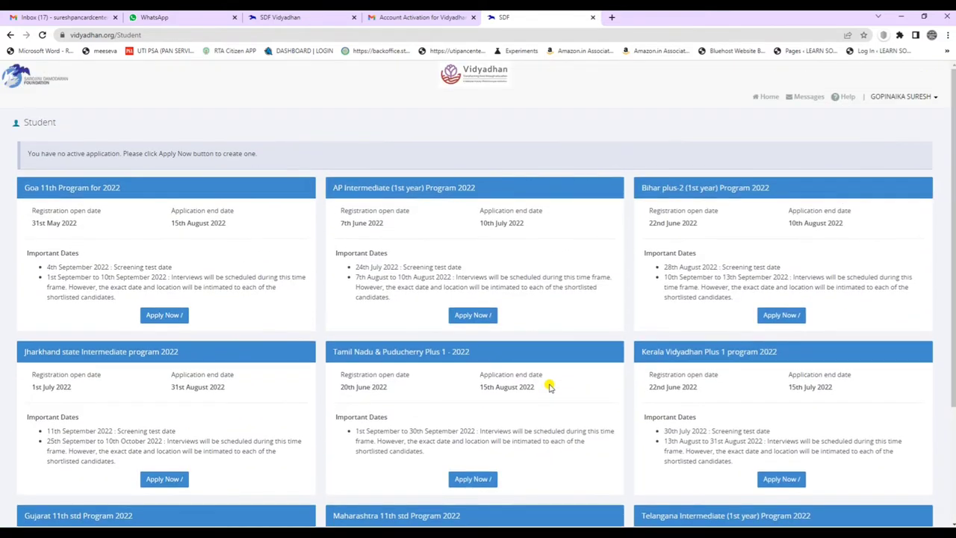
scroll(668, 253, down, 2)
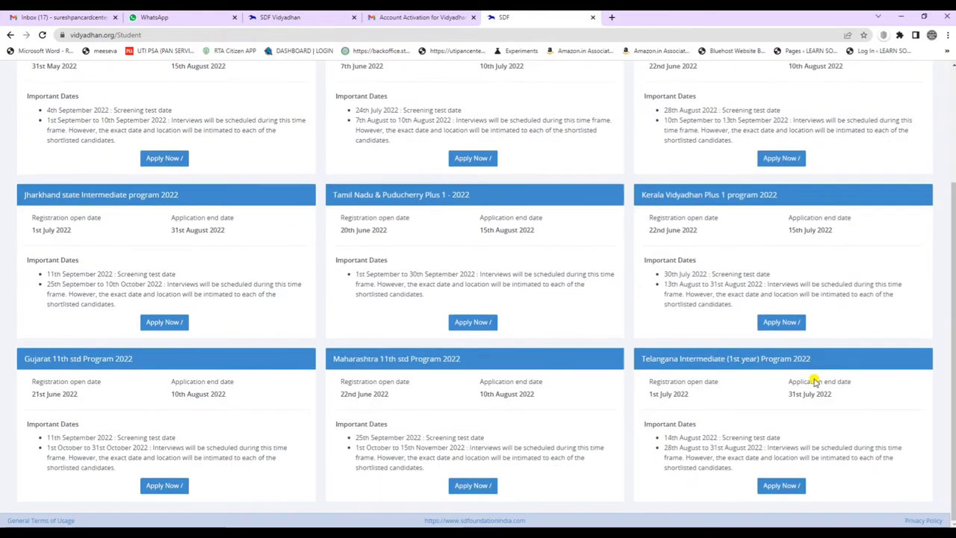
scroll(495, 336, up, 2)
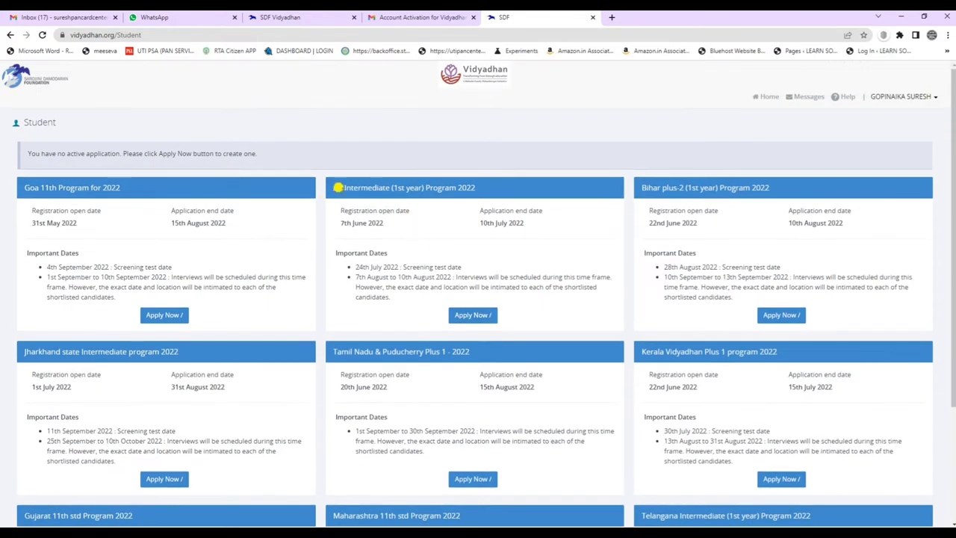
drag(359, 267, 454, 265)
click(480, 264)
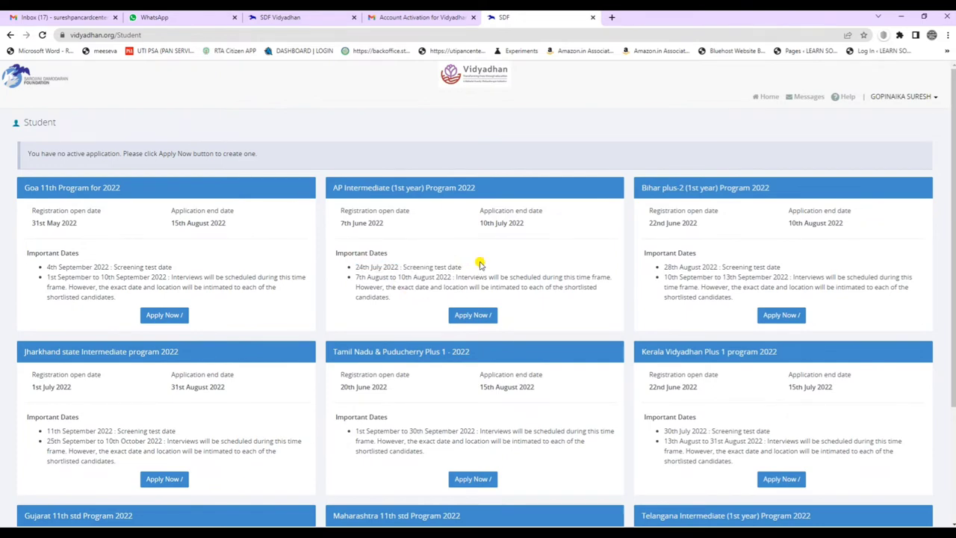
Start an application for the AP Intermediate program and scroll to the personal details.
click(469, 316)
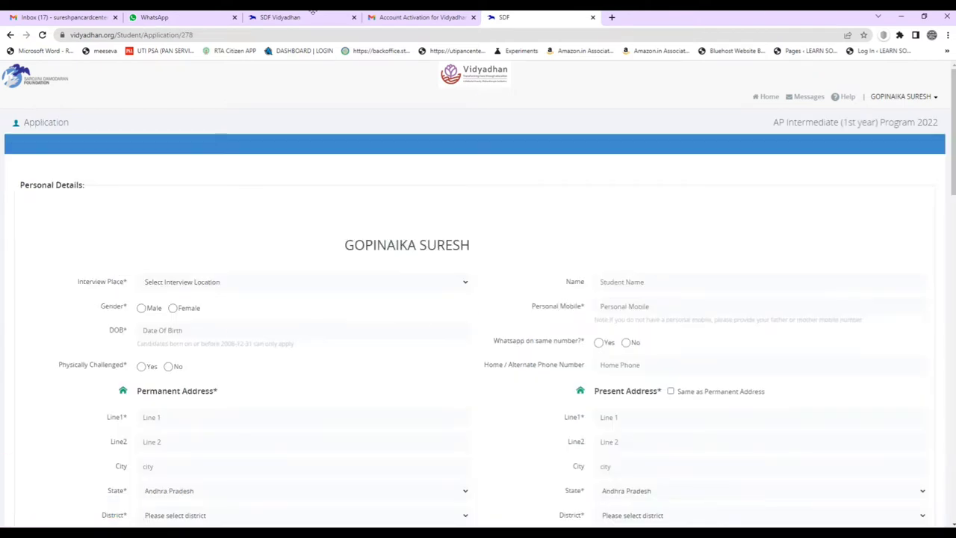
drag(348, 241, 550, 252)
click(410, 280)
scroll(412, 284, down, 1)
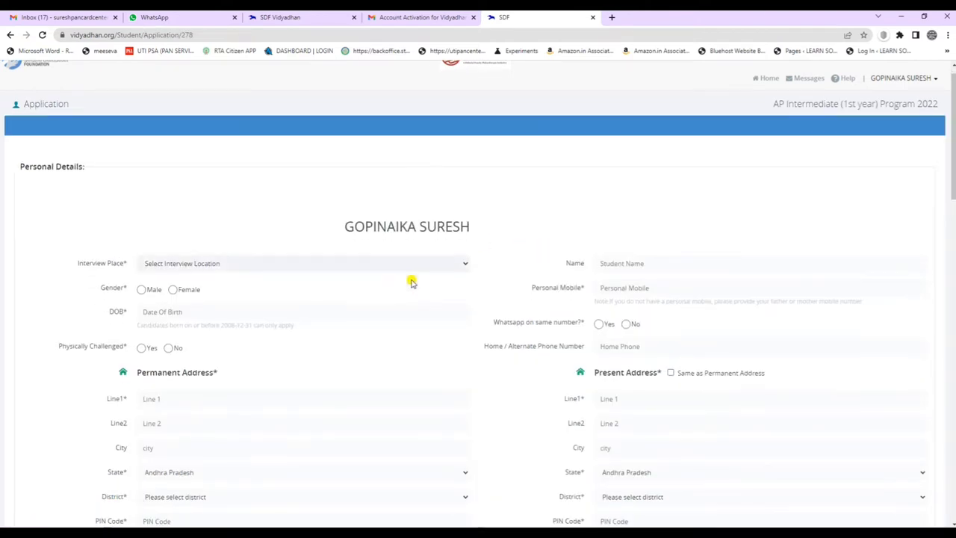
scroll(415, 286, up, 1)
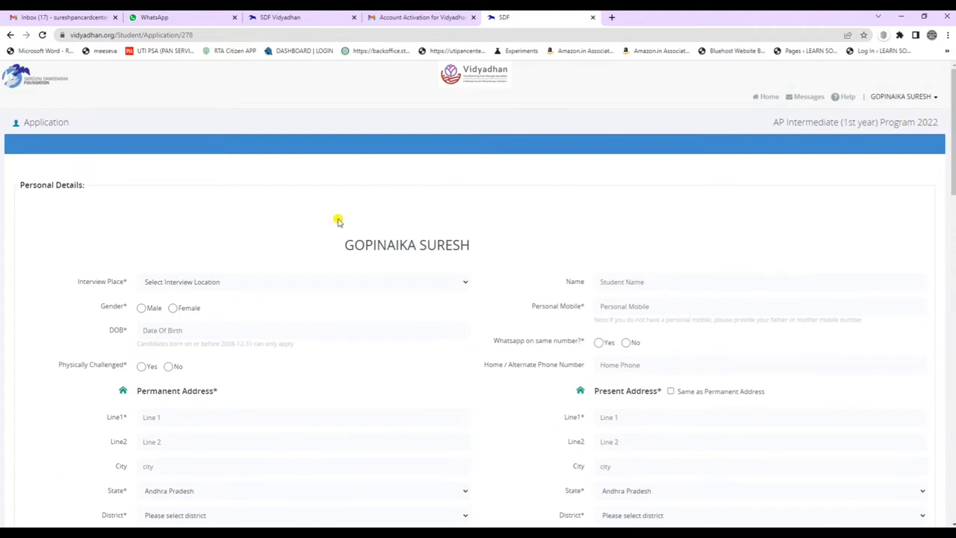
scroll(335, 220, down, 1)
scroll(379, 237, down, 1)
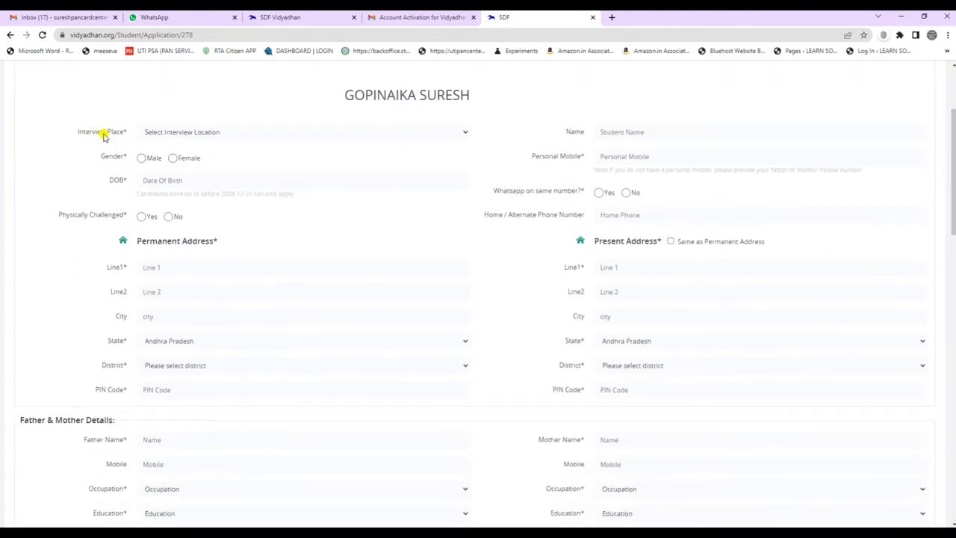
Set the interview place to Online and the gender to Male.
click(187, 133)
click(178, 153)
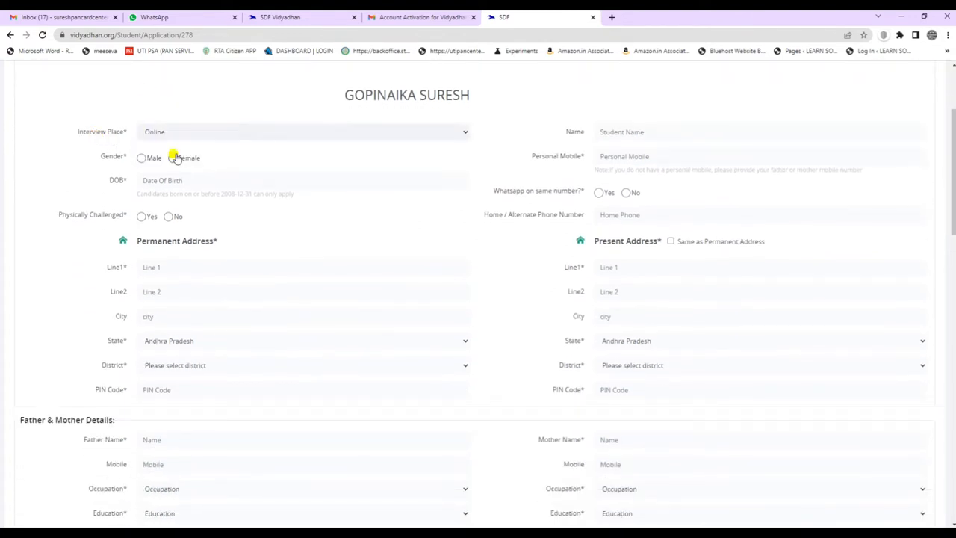
click(288, 132)
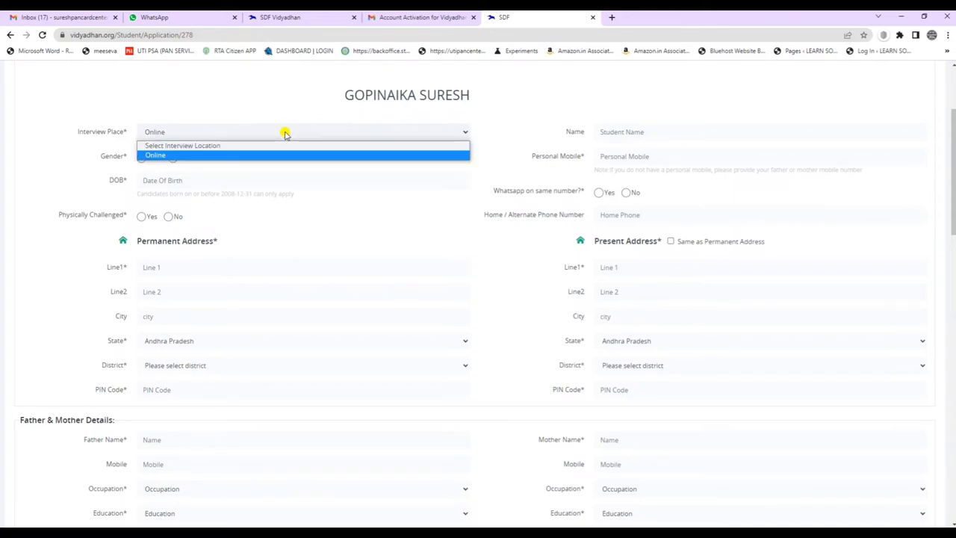
click(219, 154)
click(141, 157)
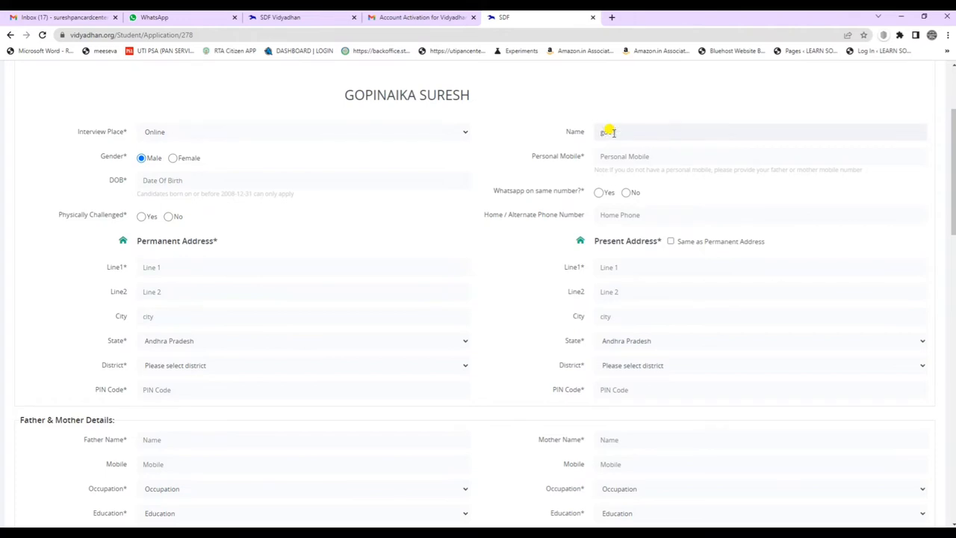
Enter the student's name and personal mobile number.
click(612, 132)
key(Tab)
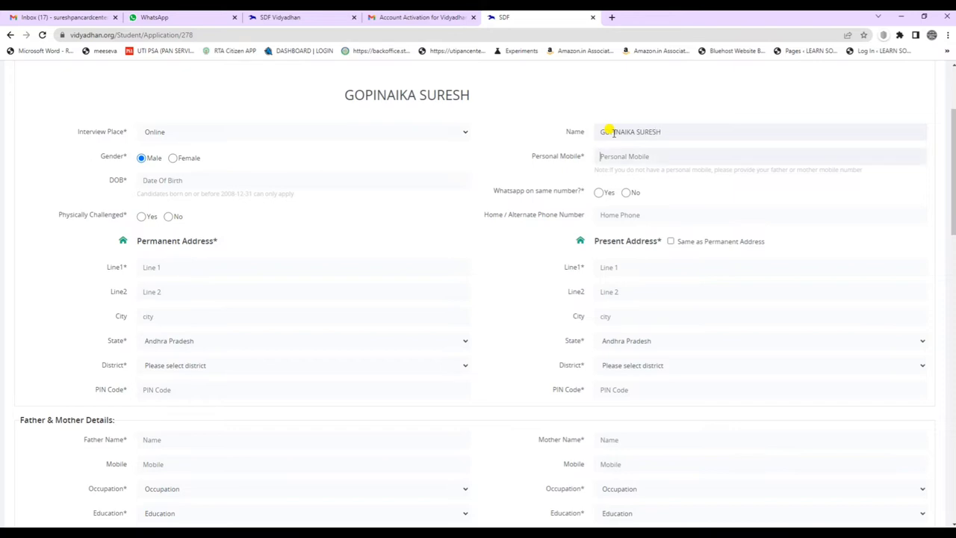
text(049)
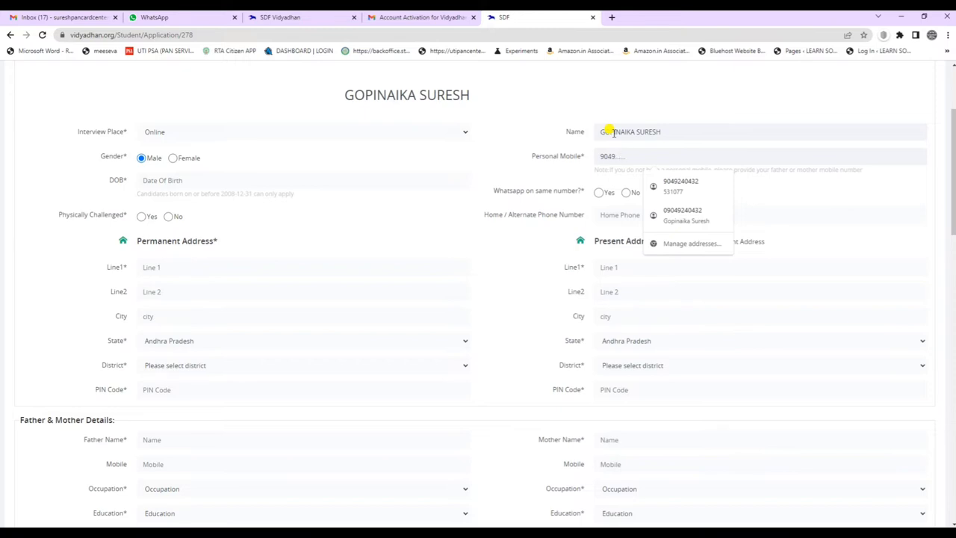
Try filling the date of birth from the calendar, then erase the wrong date.
click(169, 180)
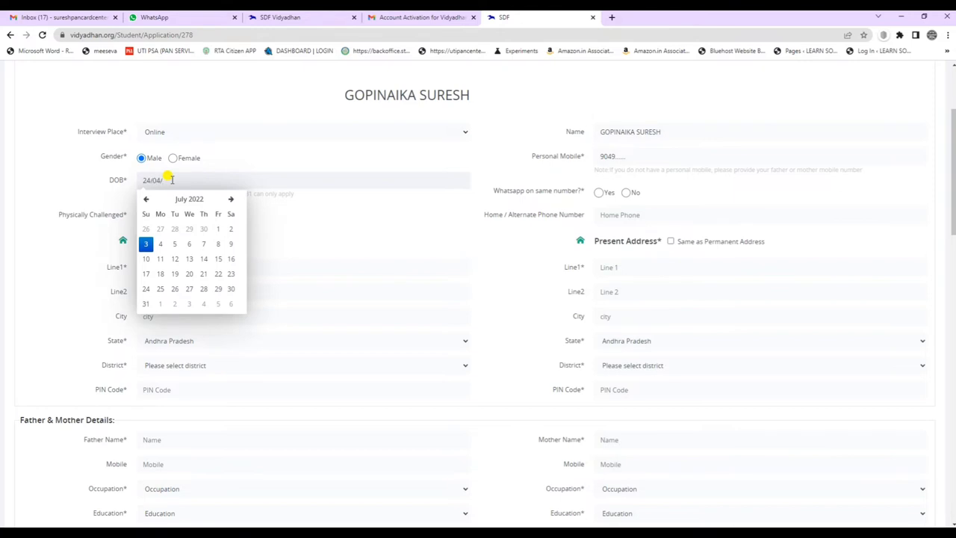
key(Return)
click(130, 181)
key(BackSpace)
Answer Yes for WhatsApp on the same number and No for physically challenged, noting the 2008 cutoff.
click(598, 192)
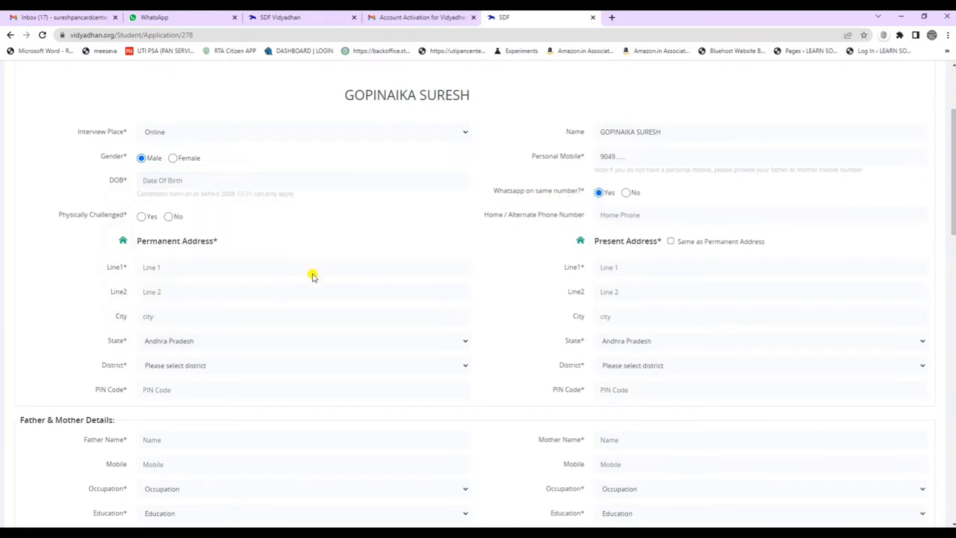
click(169, 216)
mouse_move(224, 193)
mouse_down()
mouse_move(266, 192)
mouse_move(233, 193)
mouse_up()
click(263, 195)
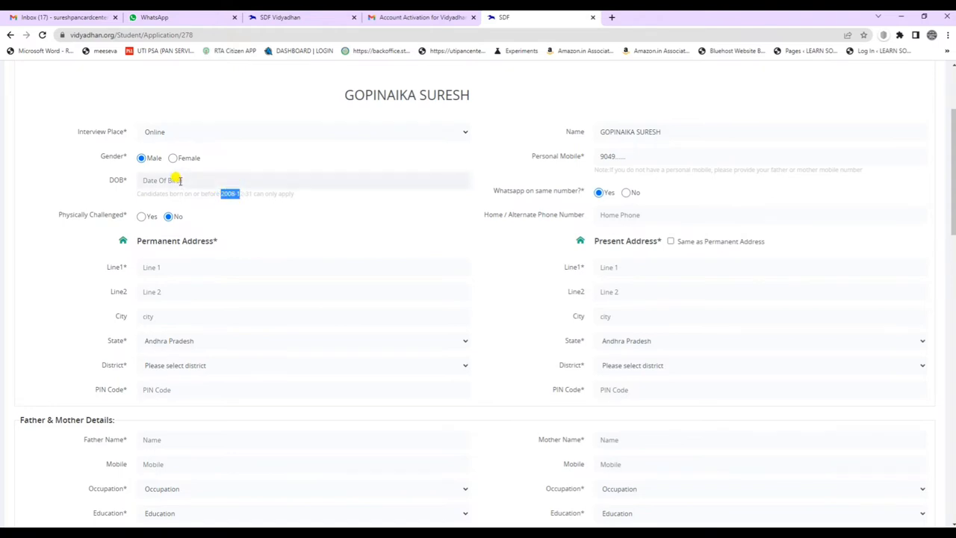
drag(234, 191, 216, 188)
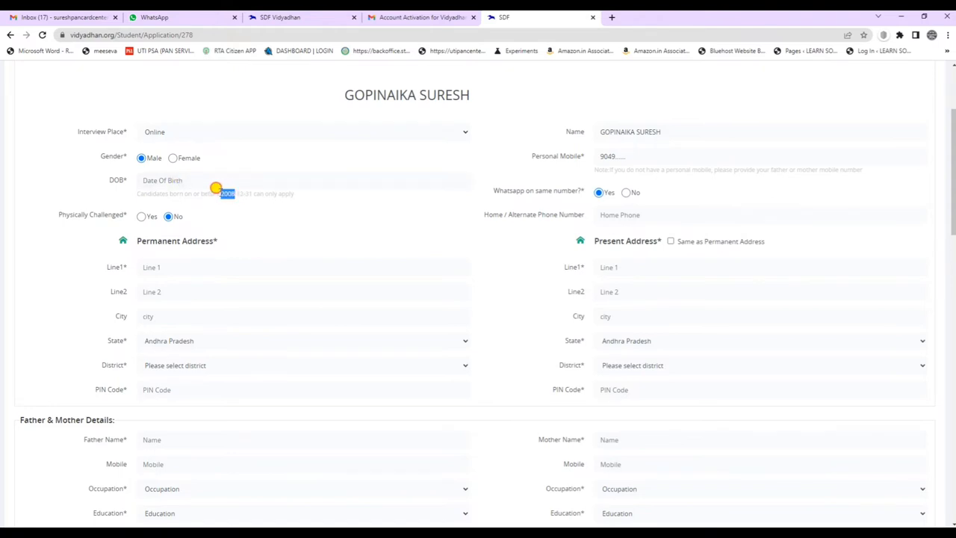
click(180, 180)
text(200)
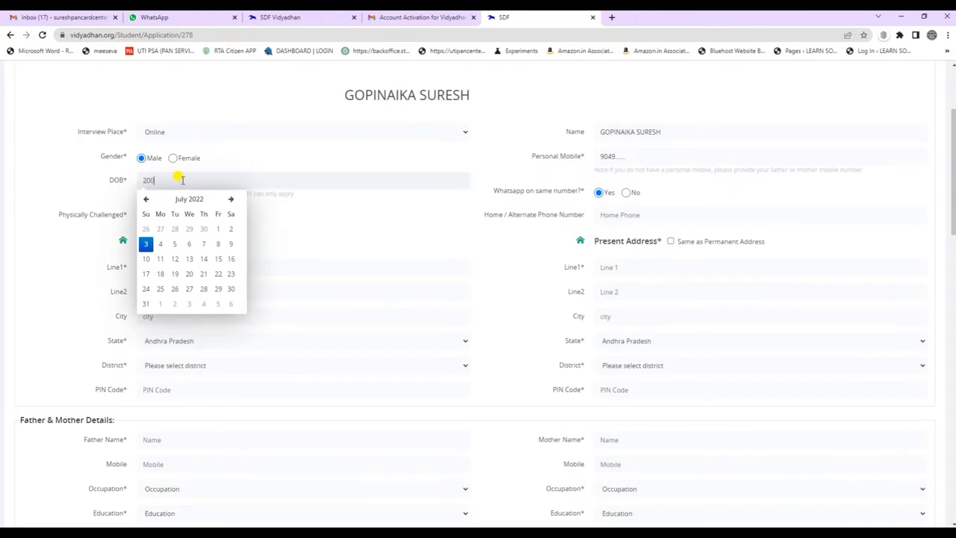
text(8)
key(Return)
drag(185, 174, 167, 175)
text(2008)
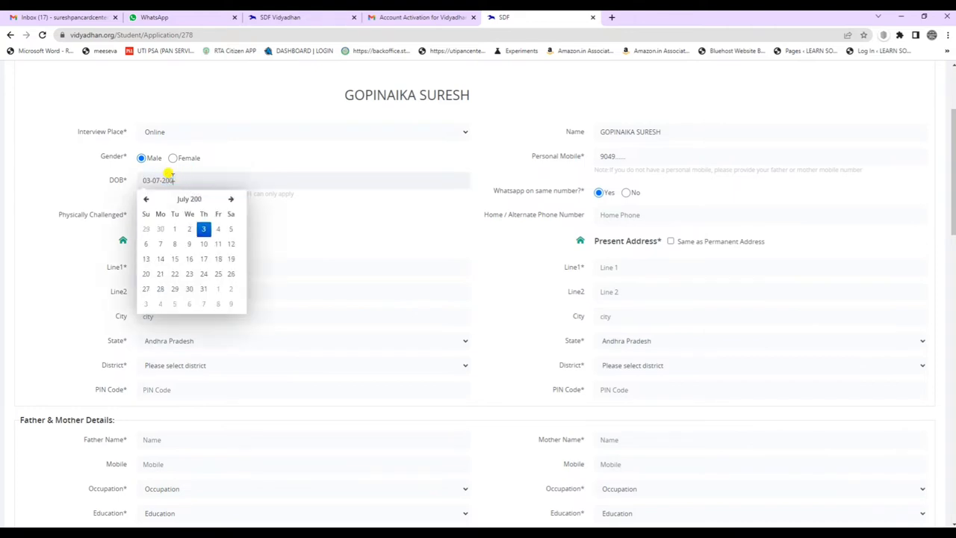
key(Return)
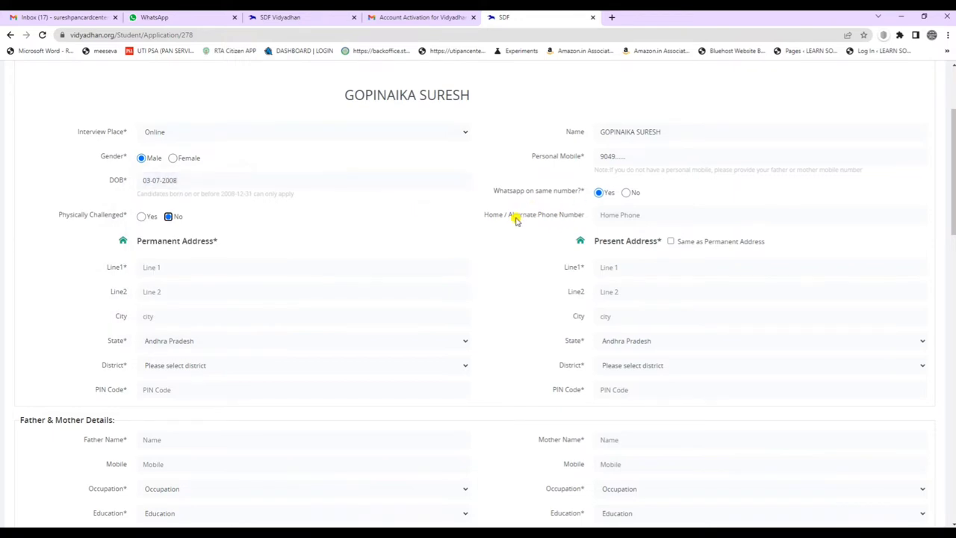
click(623, 214)
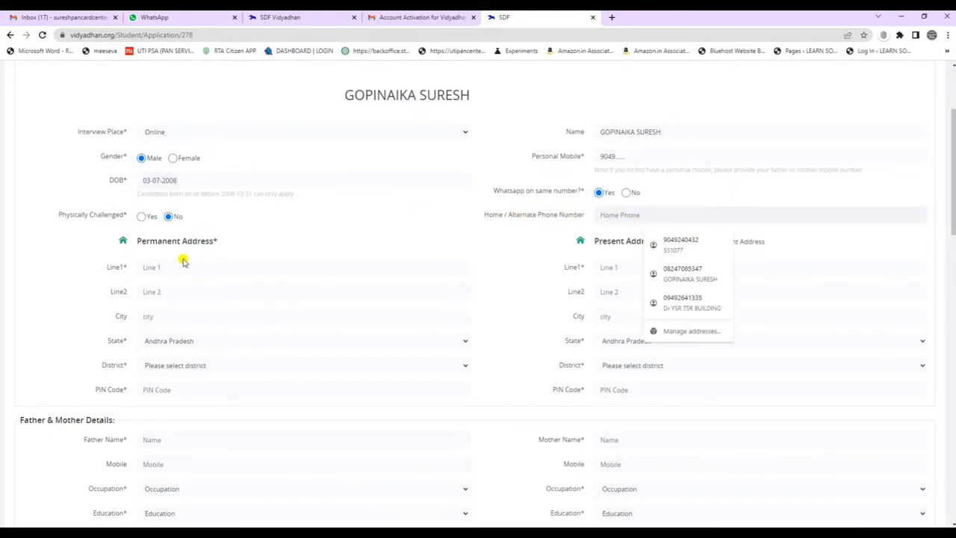
click(611, 254)
click(157, 267)
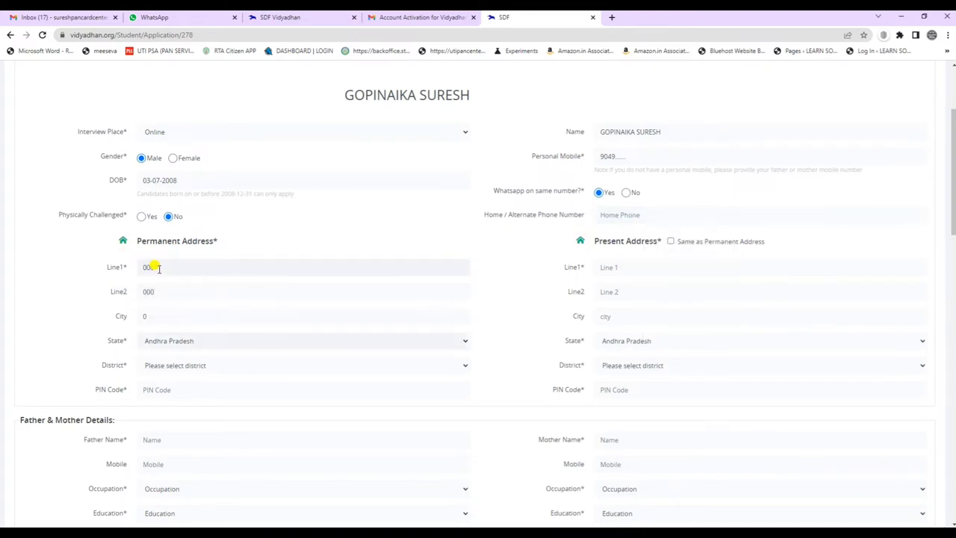
click(144, 315)
key(BackSpace)
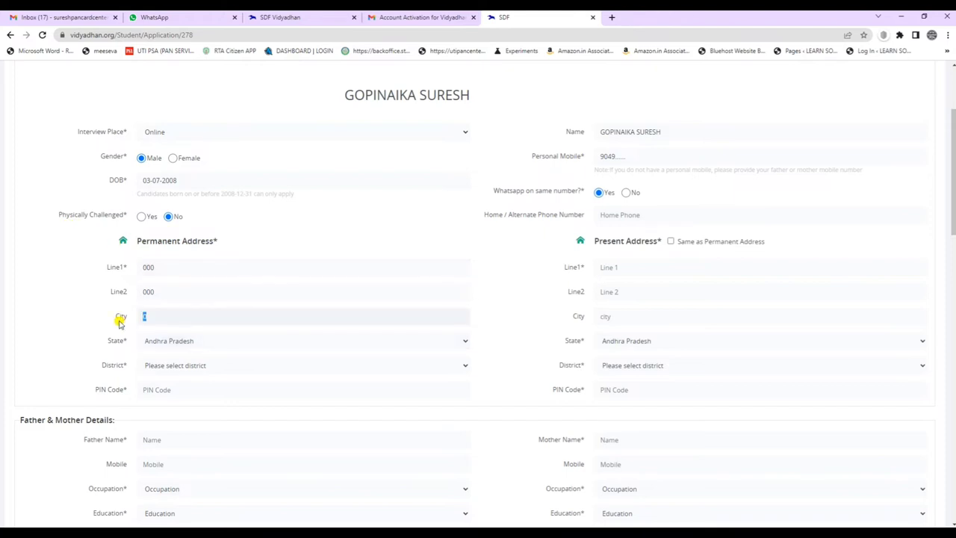
text(VIS)
text(ALLLURI SITHARAMARAJU)
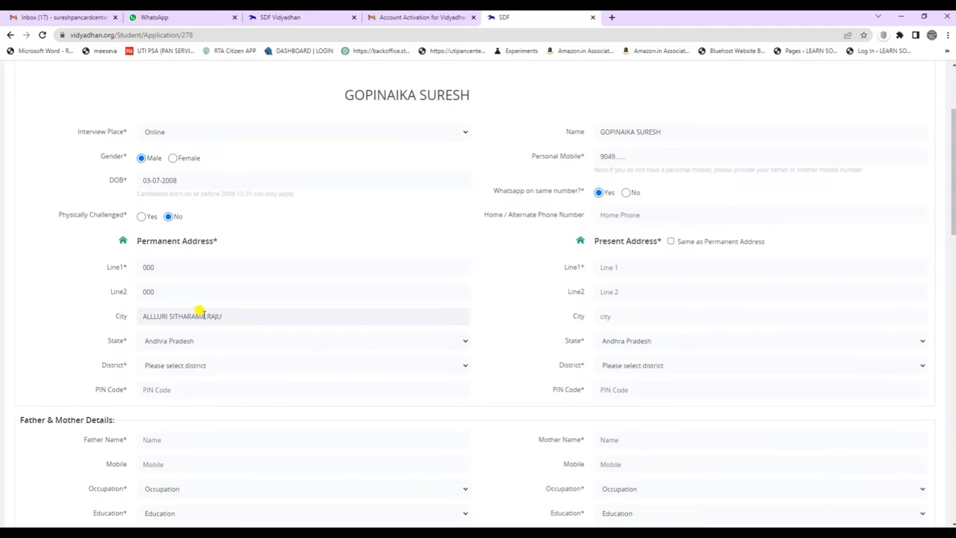
Keep Andhra Pradesh as both states and set the present district to Alluri Sitharama Raju.
click(221, 348)
click(219, 342)
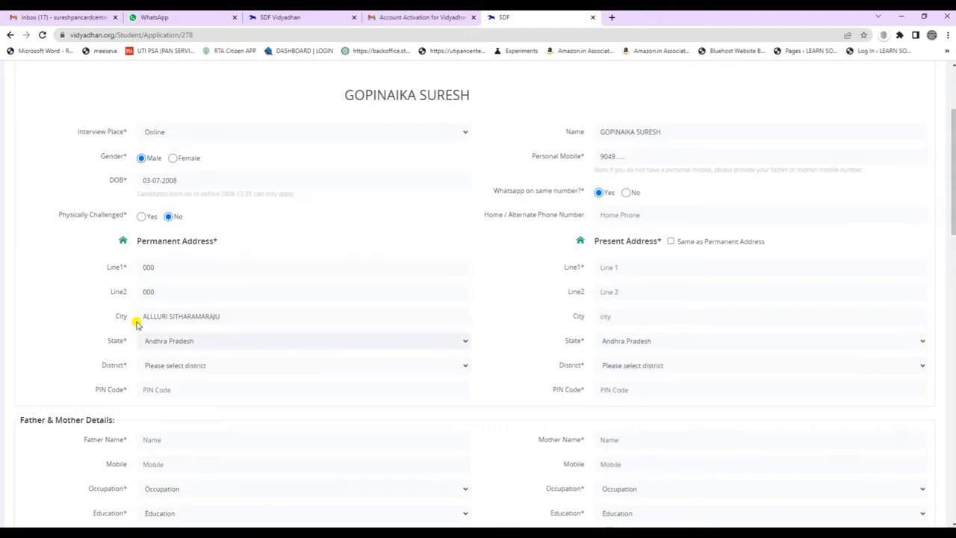
click(627, 345)
click(629, 346)
click(625, 366)
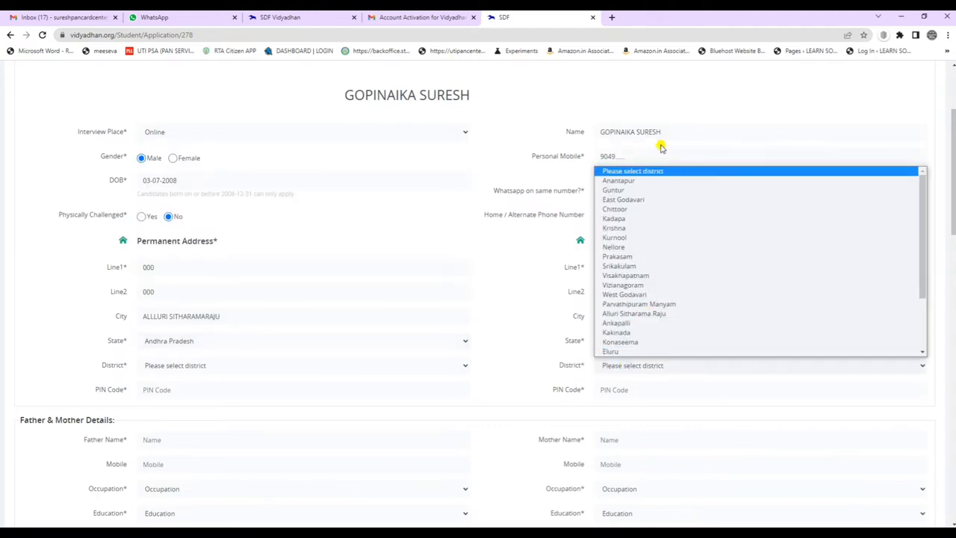
click(654, 314)
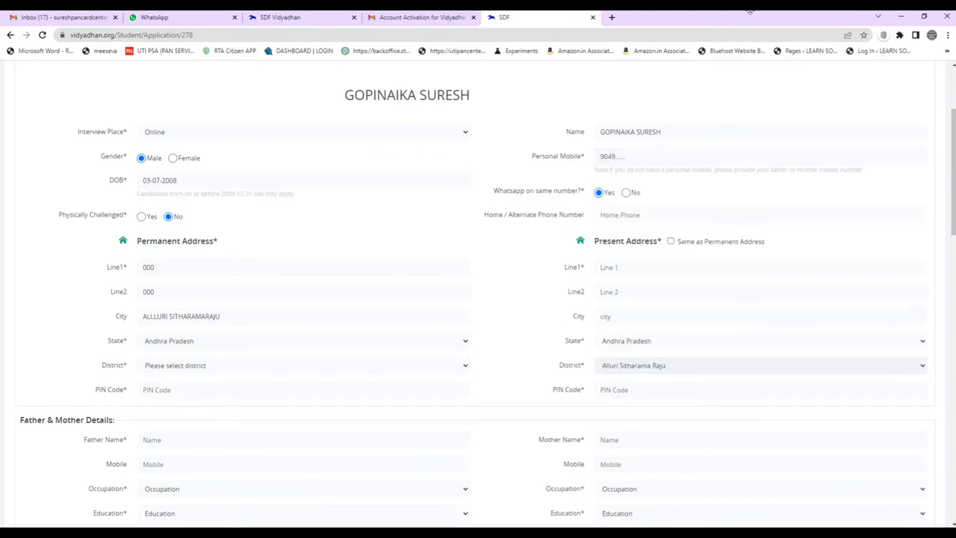
Set permanent district Alluri Sitharama Raju, PIN 531077, and tick 'Same as Permanent Address'.
scroll(613, 269, down, 2)
scroll(548, 216, up, 1)
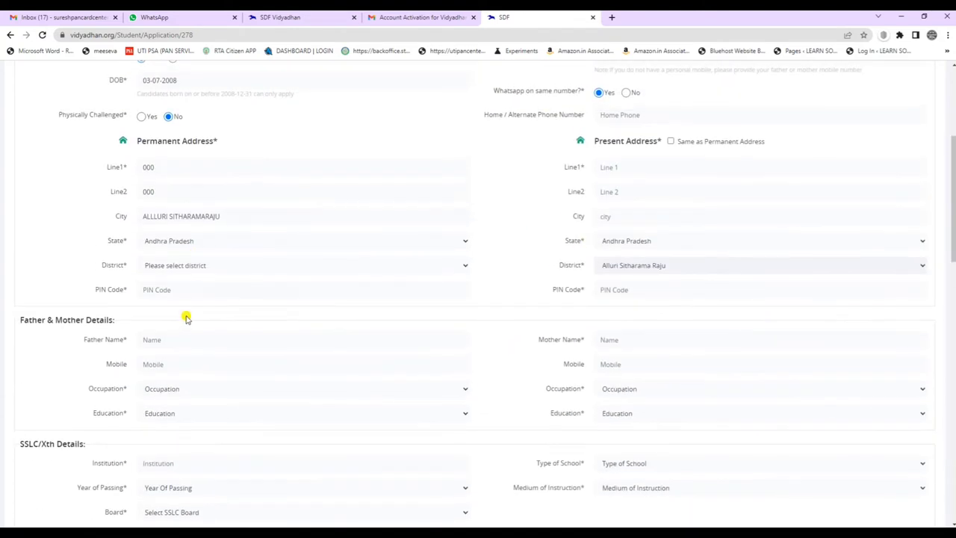
click(191, 265)
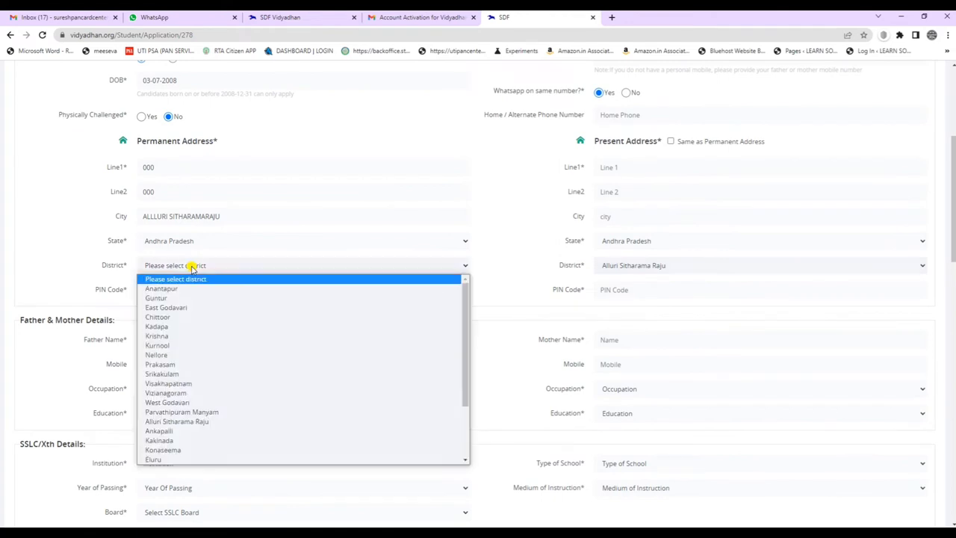
click(172, 421)
click(171, 292)
text(531077)
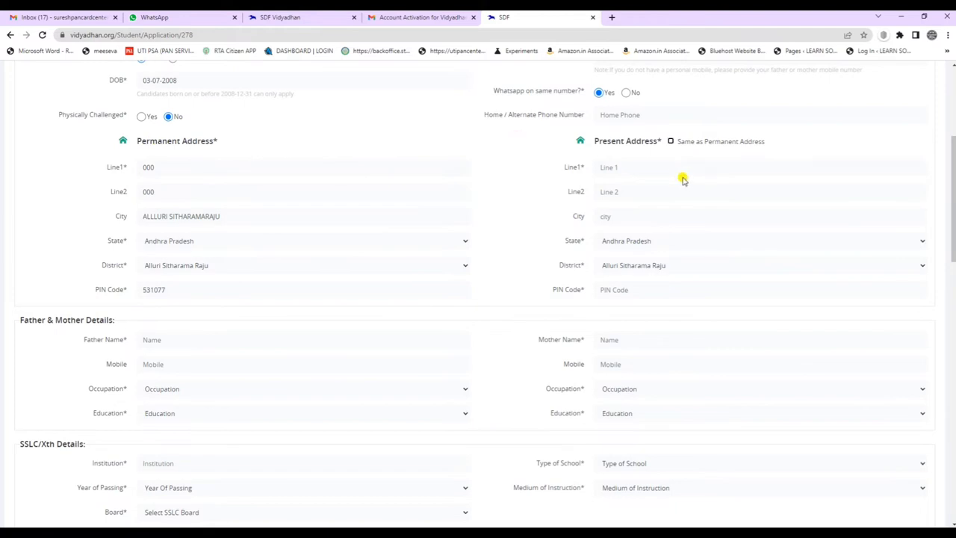
click(669, 142)
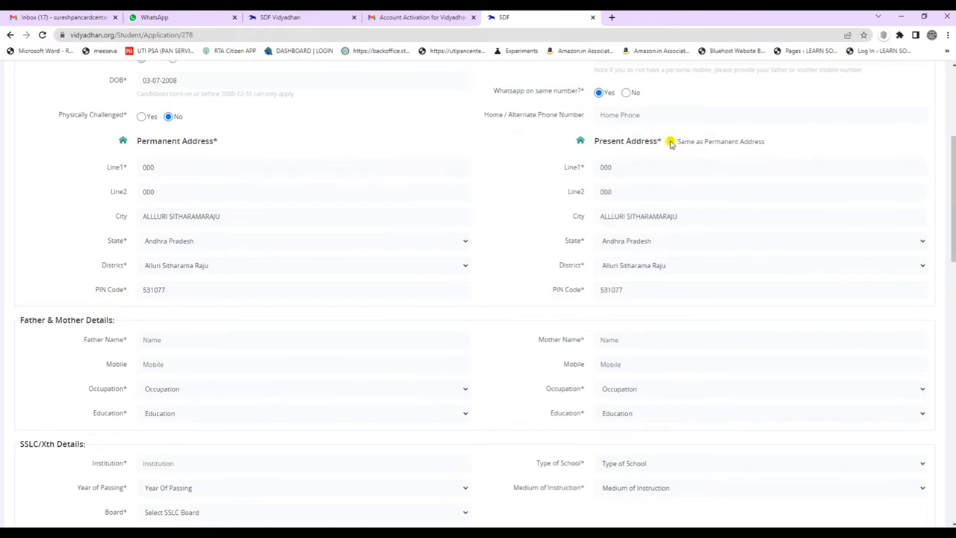
scroll(559, 273, down, 2)
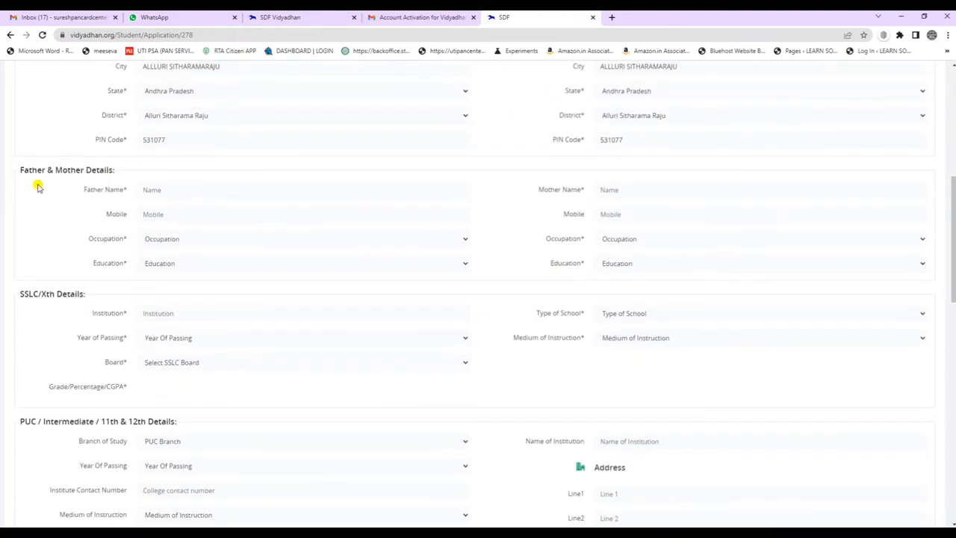
drag(20, 170, 124, 170)
click(182, 170)
click(183, 188)
click(597, 189)
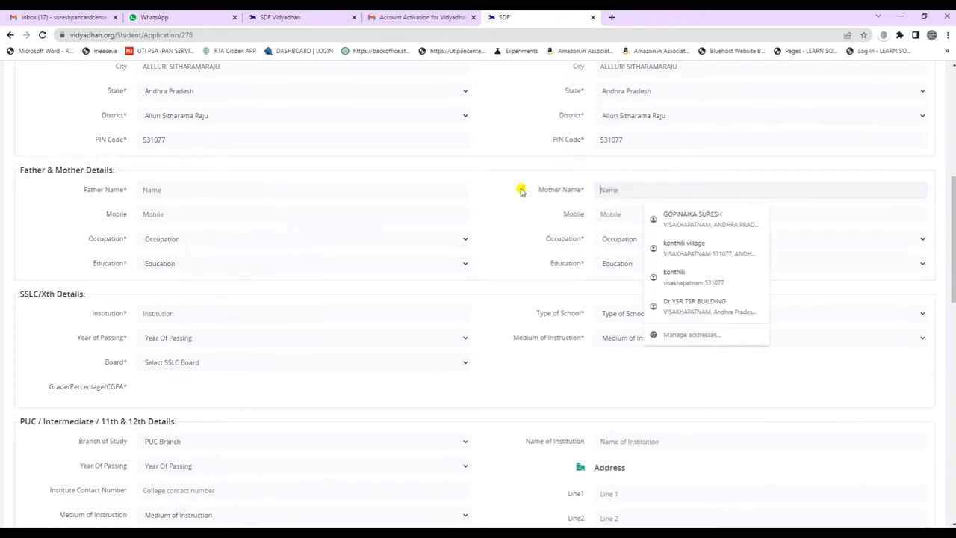
click(172, 215)
click(633, 215)
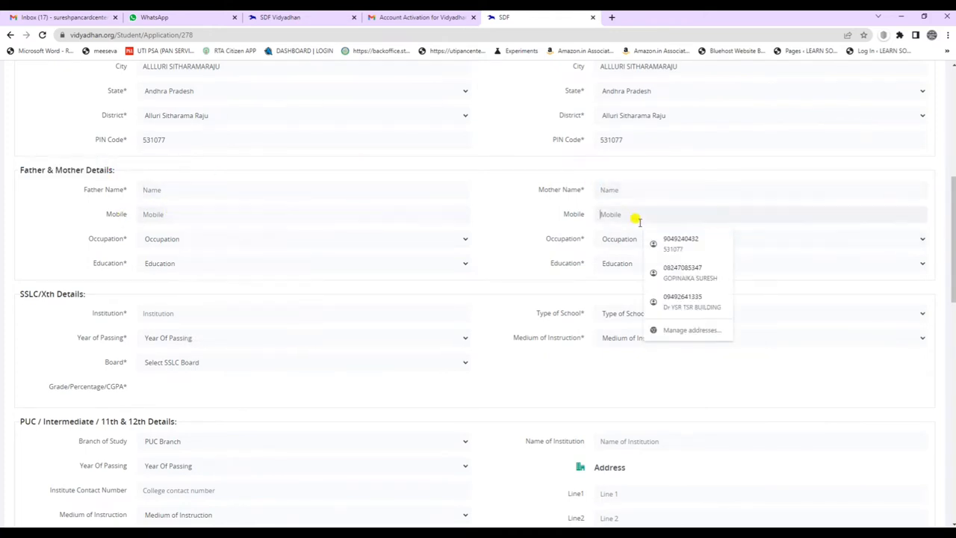
click(616, 240)
click(160, 238)
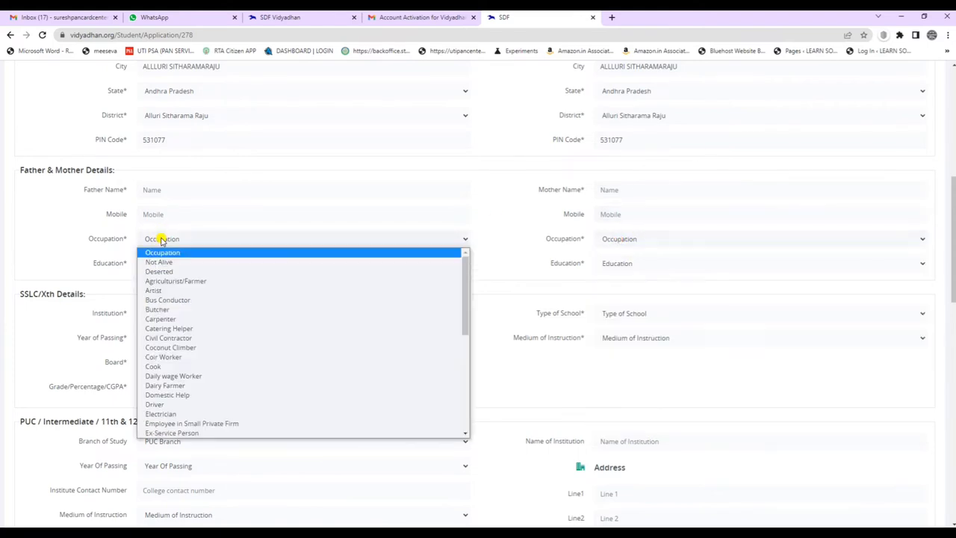
click(160, 239)
click(160, 263)
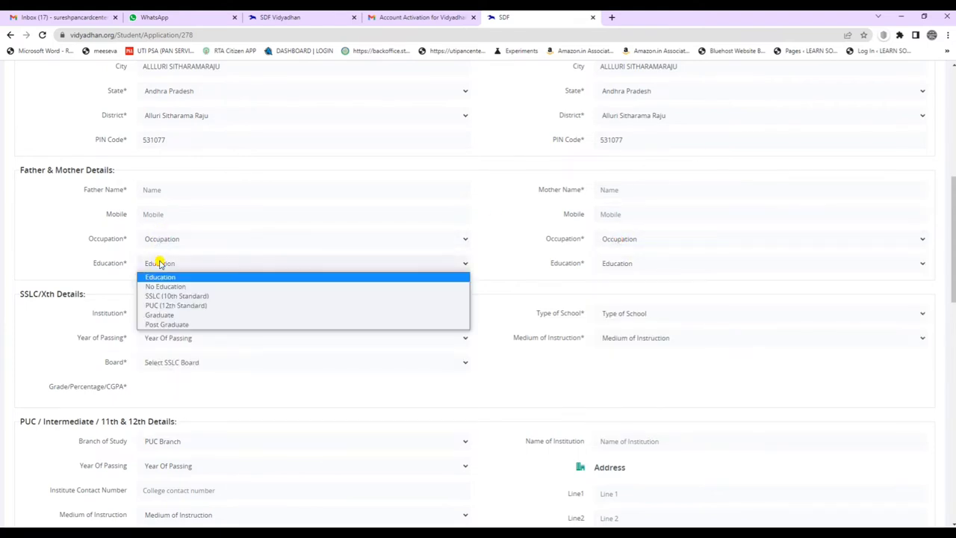
click(159, 264)
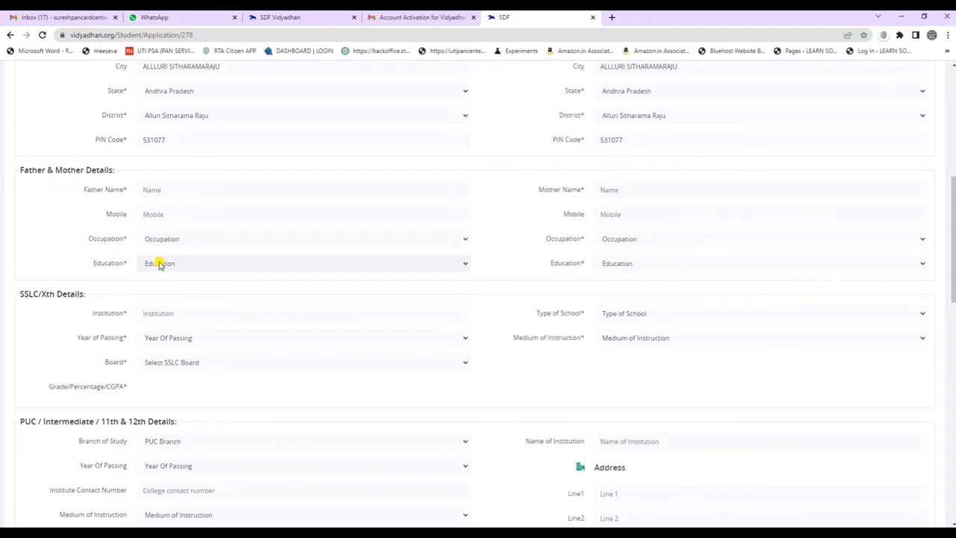
click(160, 264)
click(196, 258)
scroll(373, 290, down, 2)
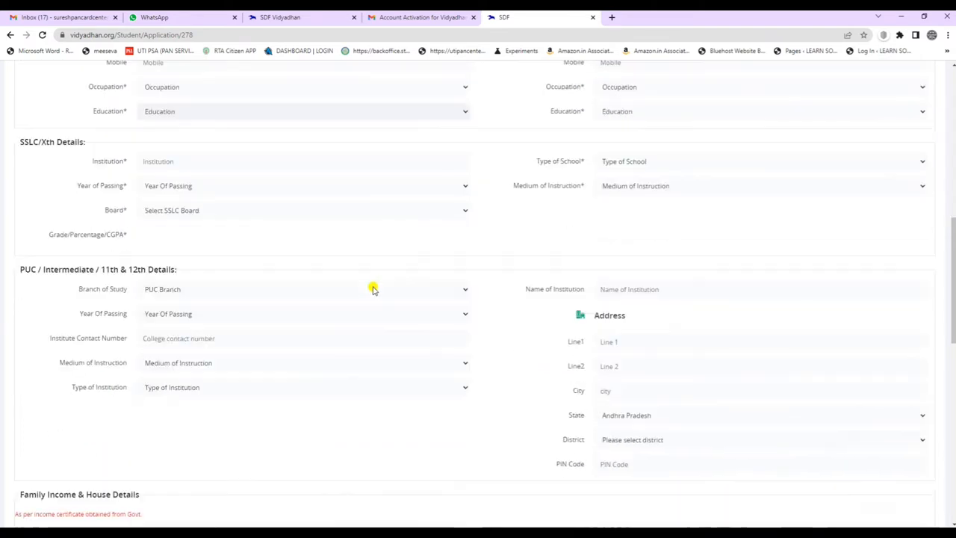
scroll(374, 290, down, 1)
click(170, 115)
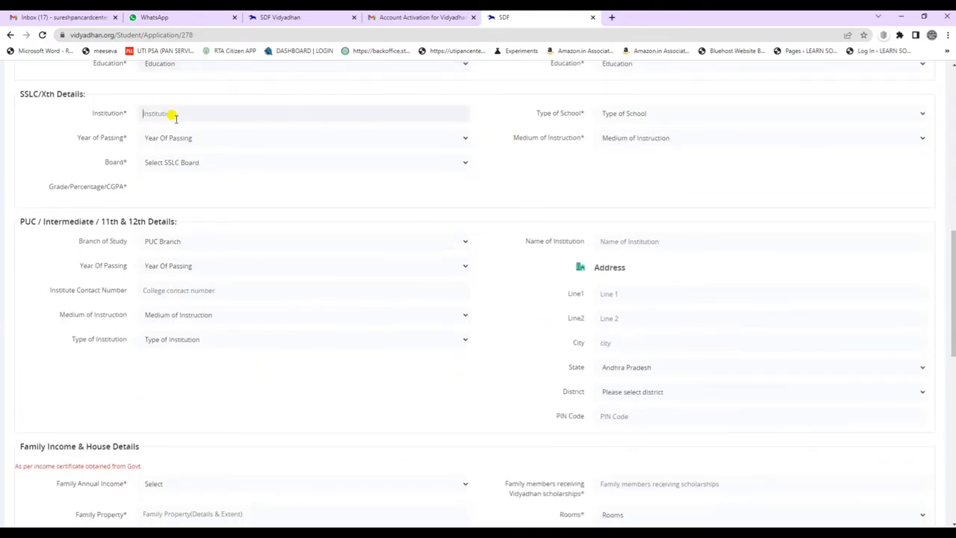
drag(21, 94, 52, 94)
click(73, 101)
click(622, 112)
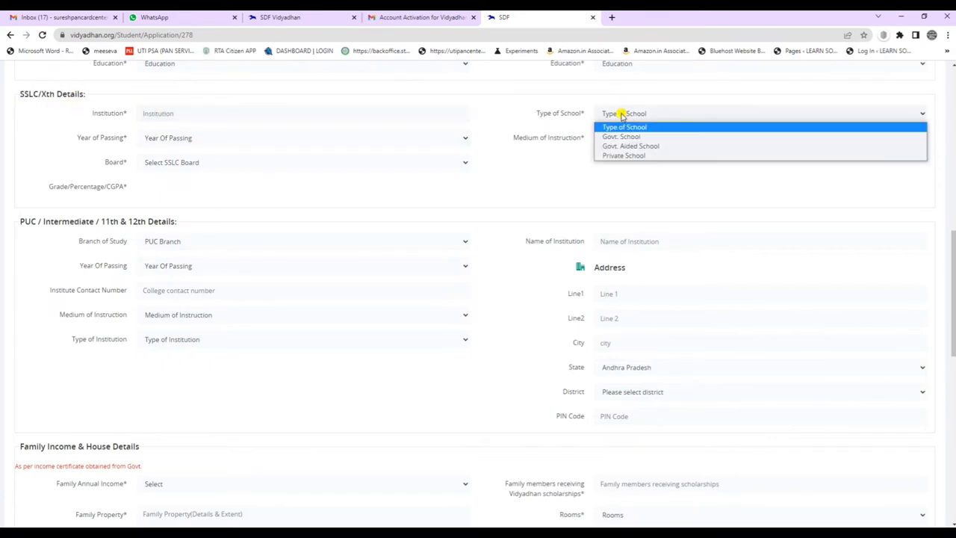
click(622, 113)
click(197, 138)
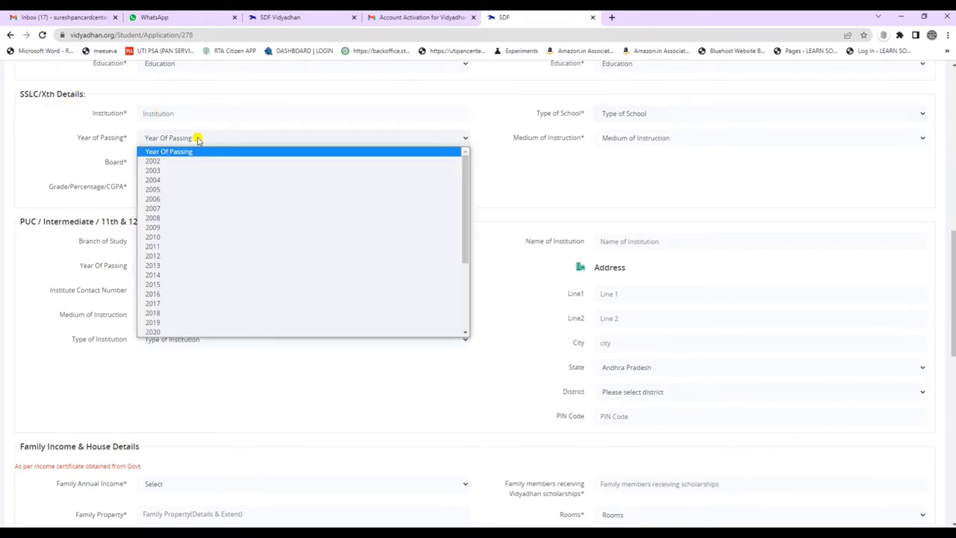
click(198, 138)
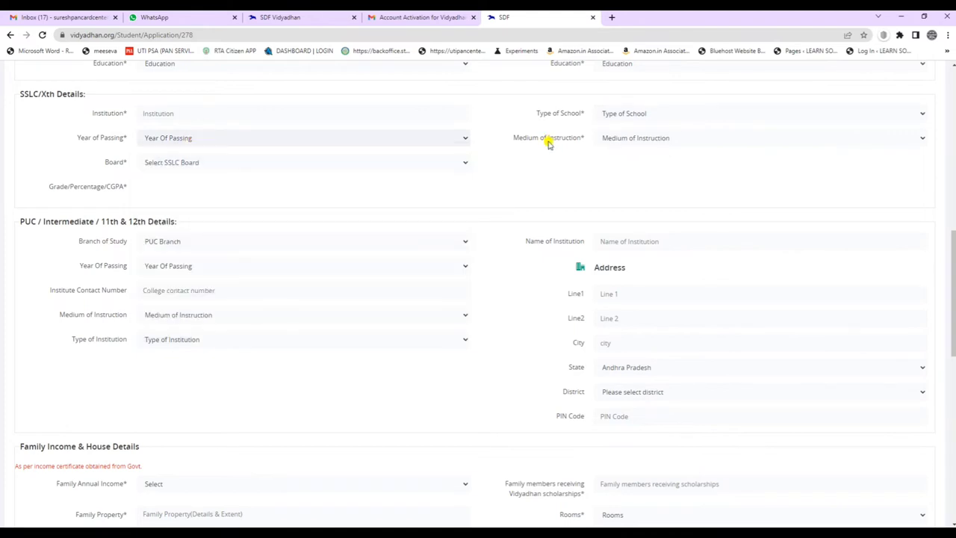
drag(499, 138, 650, 137)
click(650, 137)
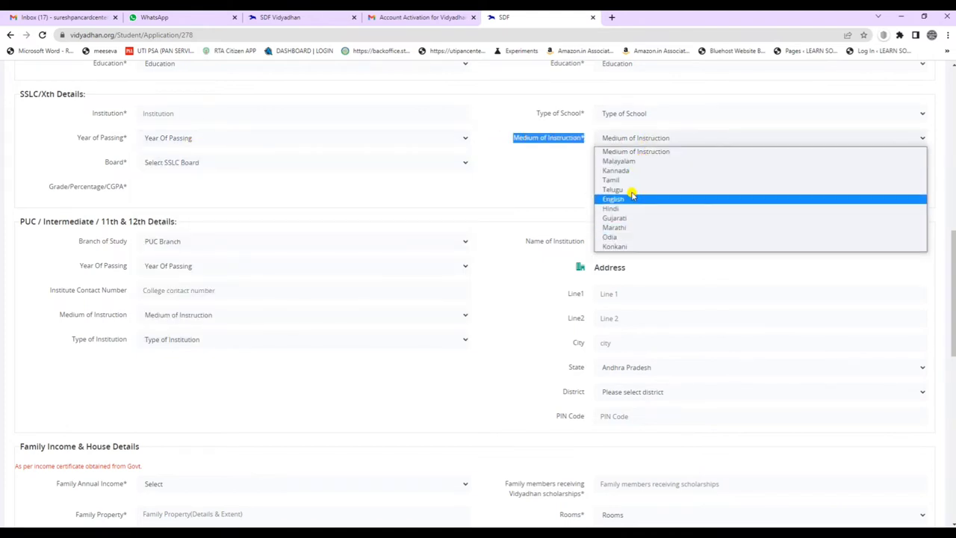
click(631, 139)
click(164, 164)
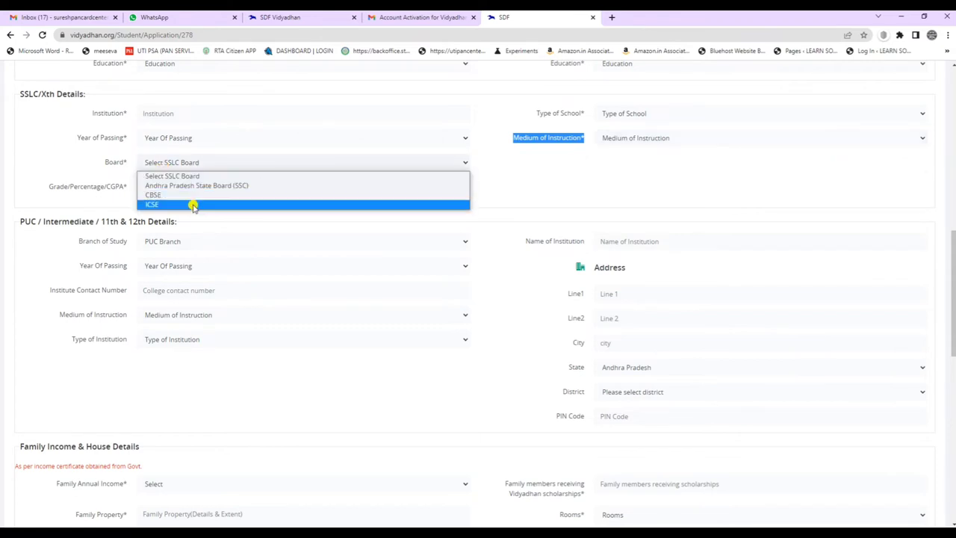
click(569, 186)
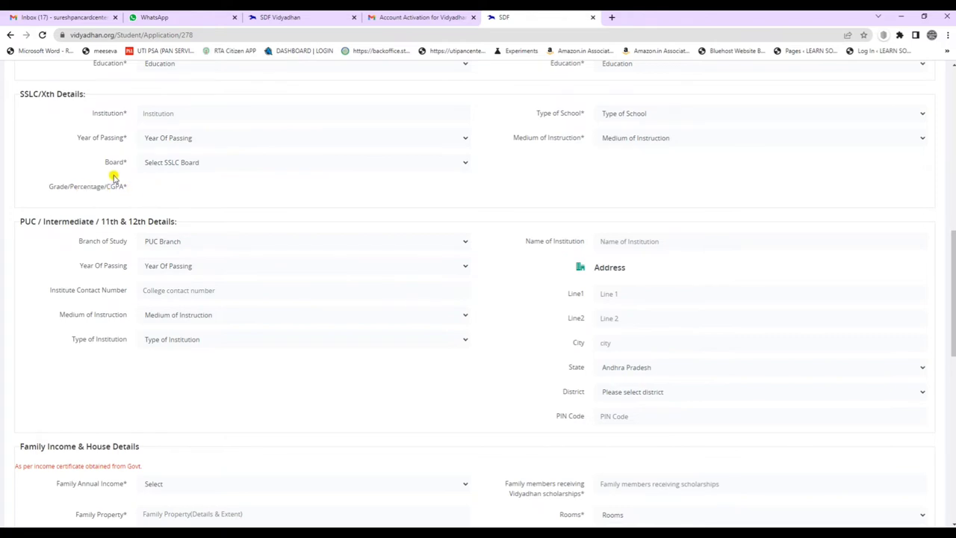
scroll(451, 278, down, 1)
scroll(450, 278, down, 1)
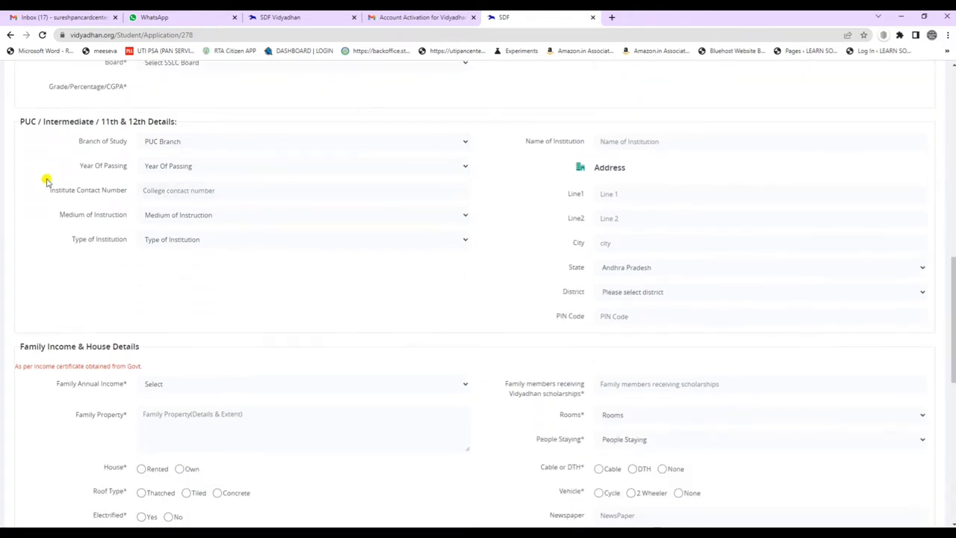
click(202, 142)
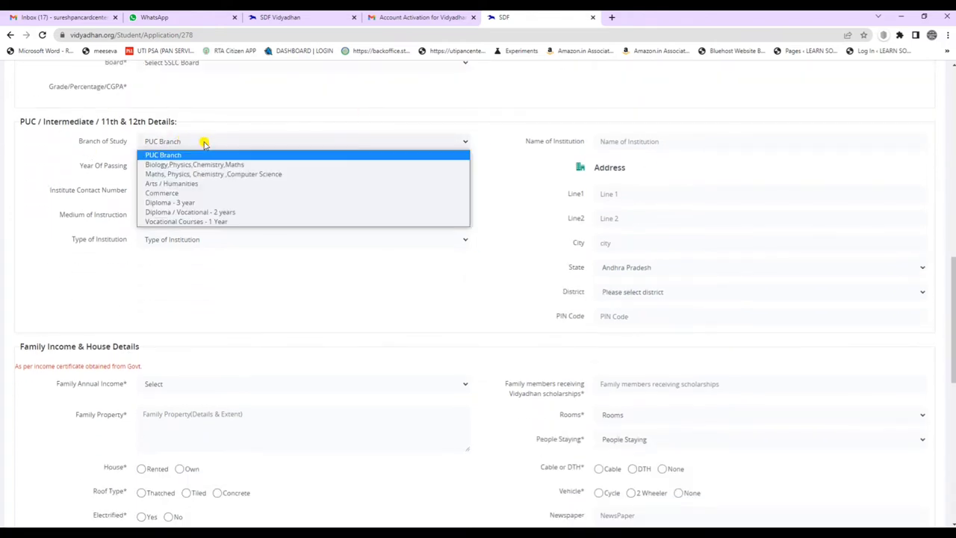
click(66, 143)
drag(18, 122, 164, 118)
click(187, 122)
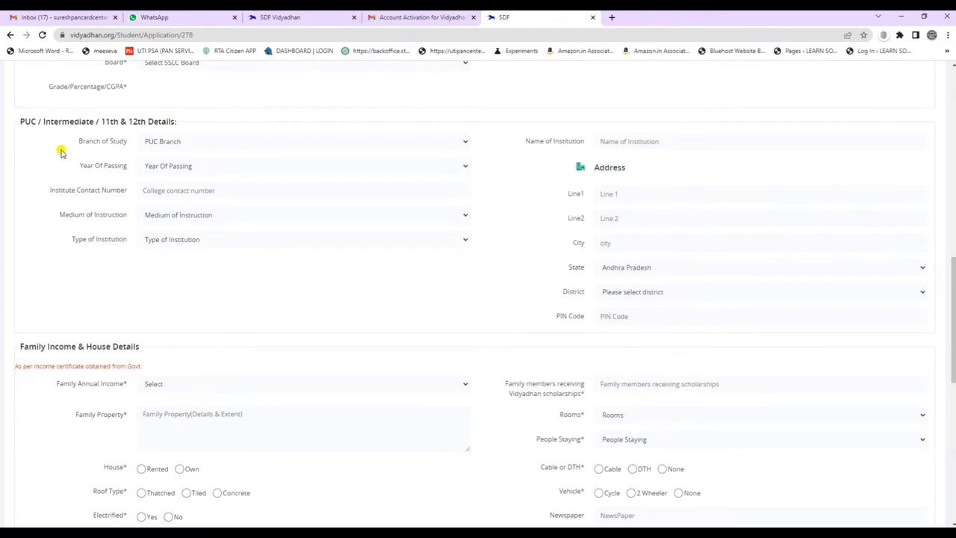
click(187, 145)
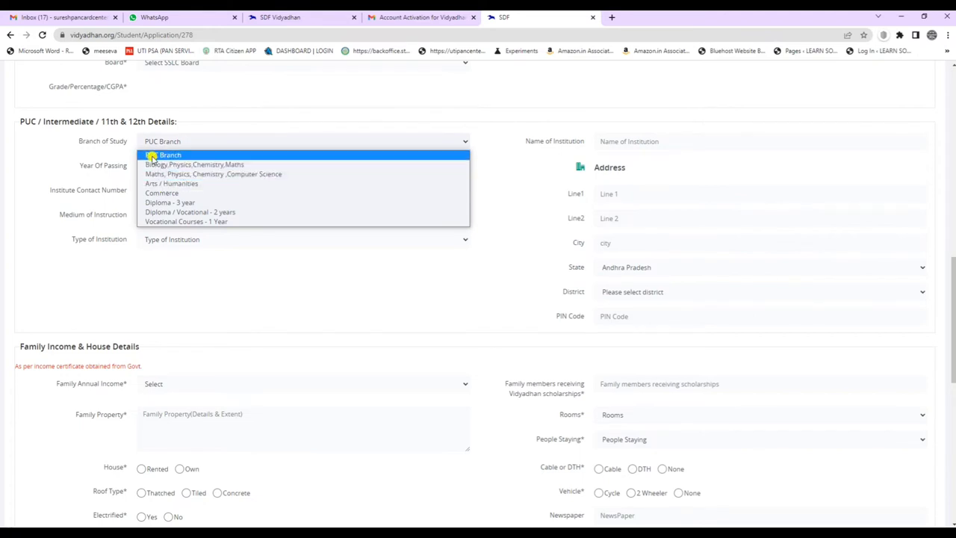
click(215, 142)
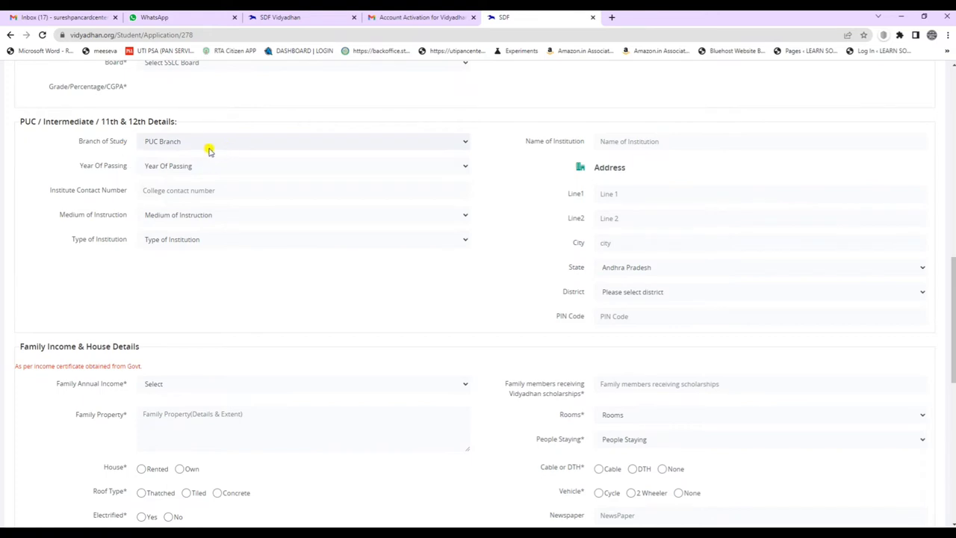
click(656, 142)
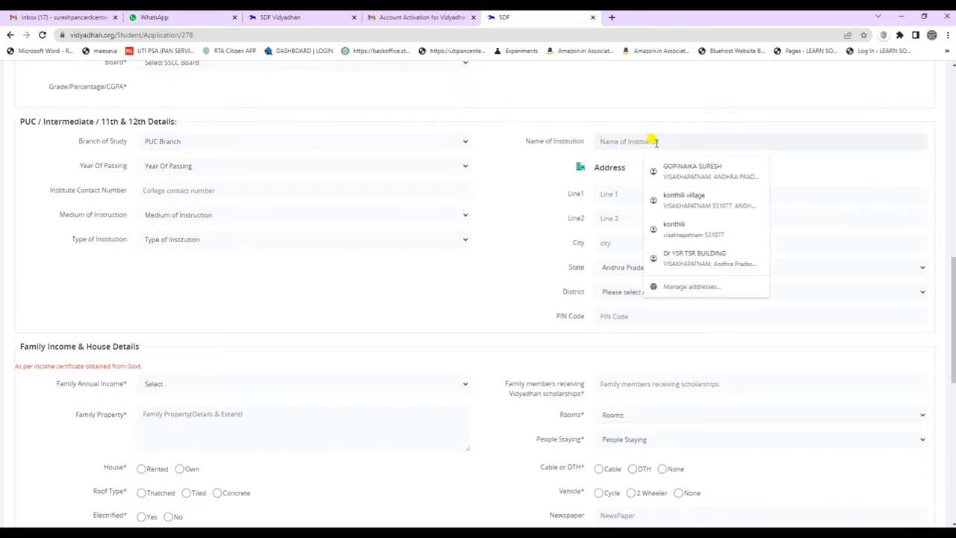
click(171, 166)
click(171, 166)
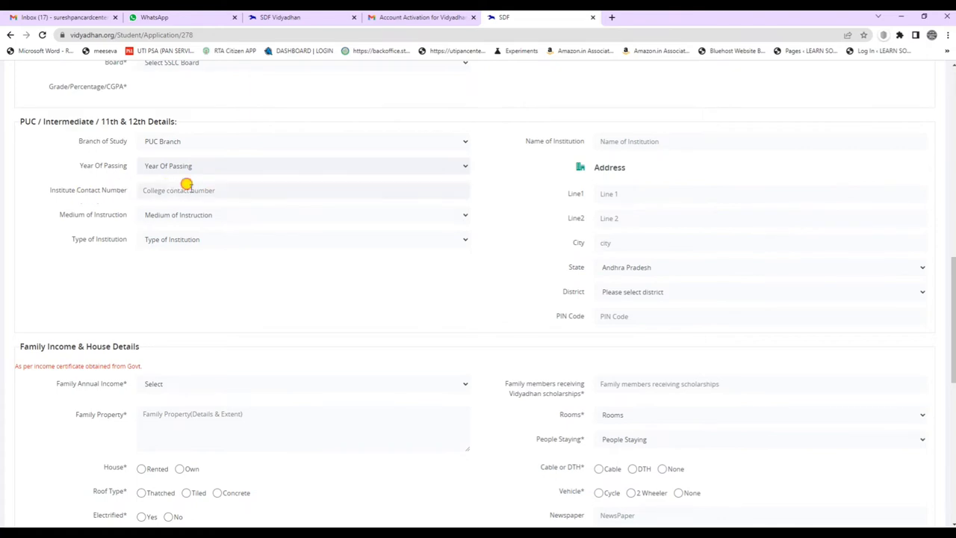
click(179, 188)
click(159, 216)
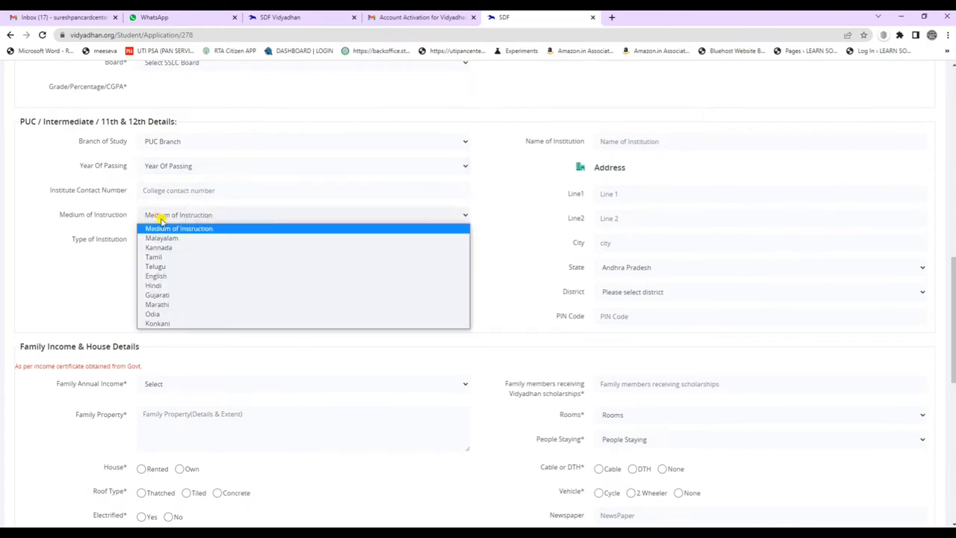
click(89, 241)
click(171, 241)
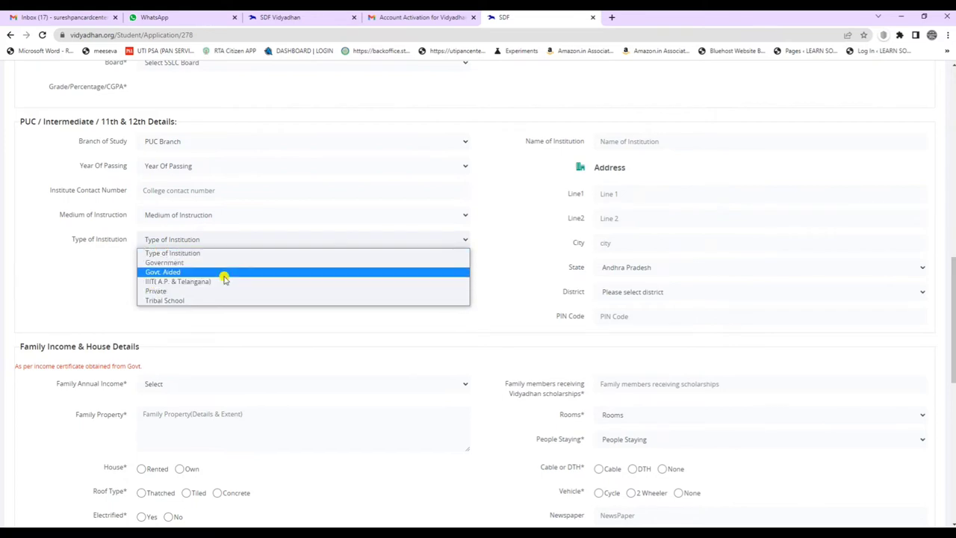
click(193, 318)
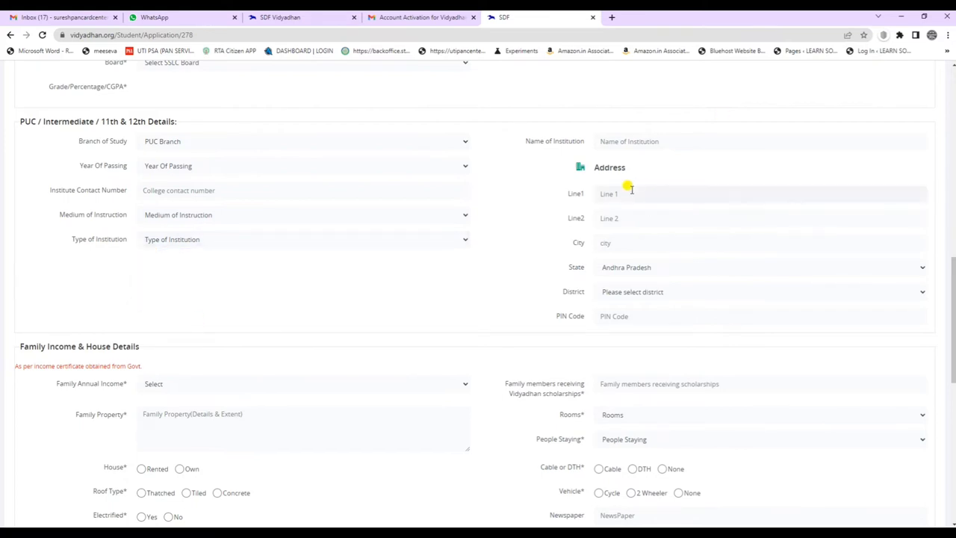
click(608, 243)
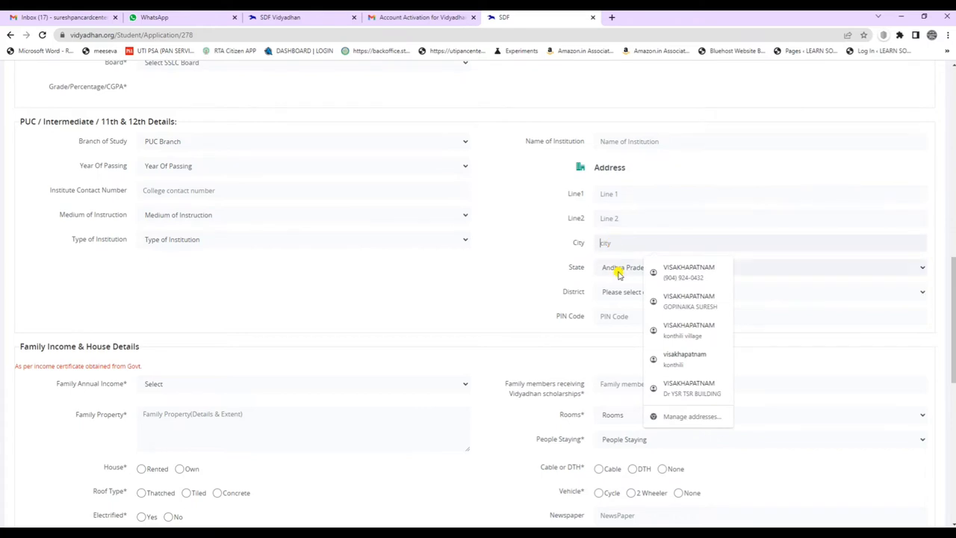
click(618, 273)
click(619, 292)
click(619, 302)
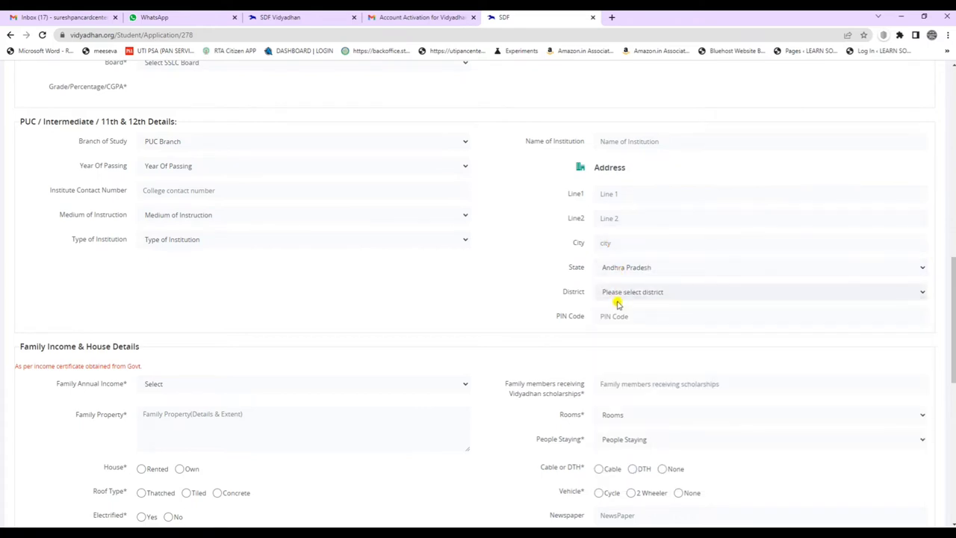
click(614, 316)
scroll(361, 211, down, 2)
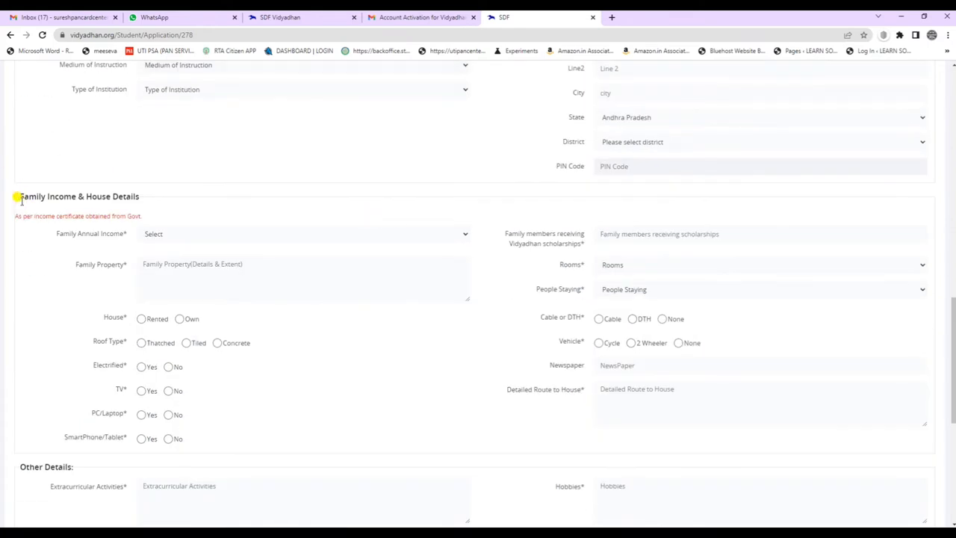
Enter 0 for family members receiving scholarships, leaving Family Annual Income unchosen.
drag(16, 196, 157, 200)
click(216, 182)
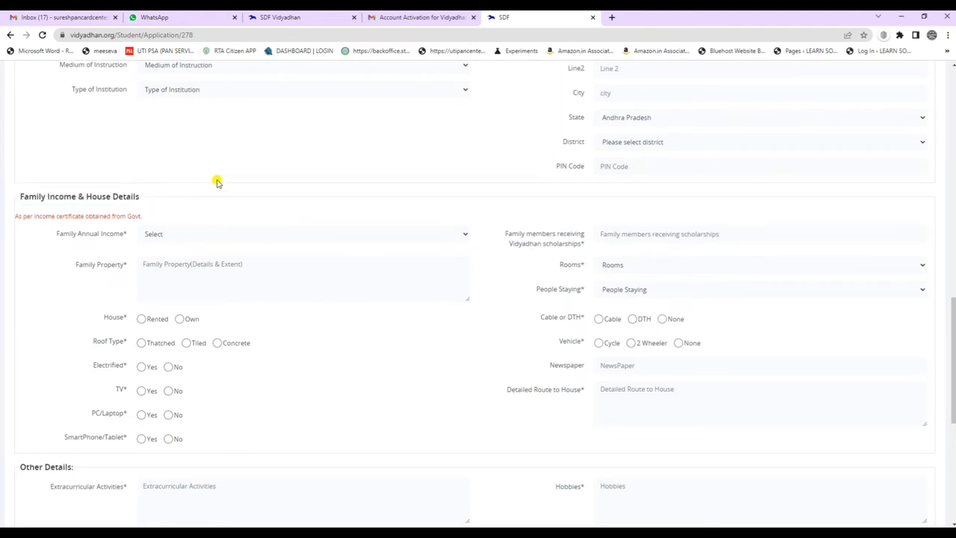
scroll(234, 184, down, 1)
drag(13, 117, 145, 113)
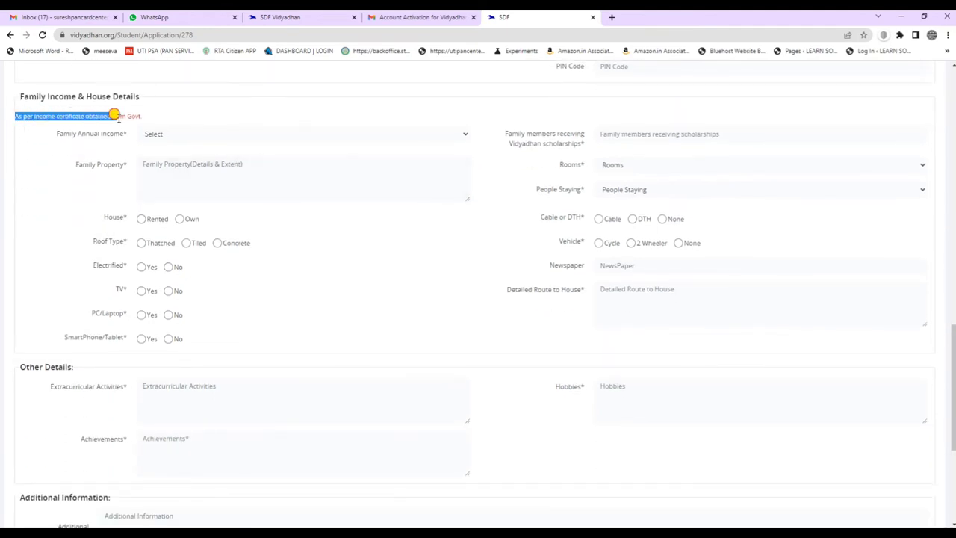
click(159, 111)
click(162, 136)
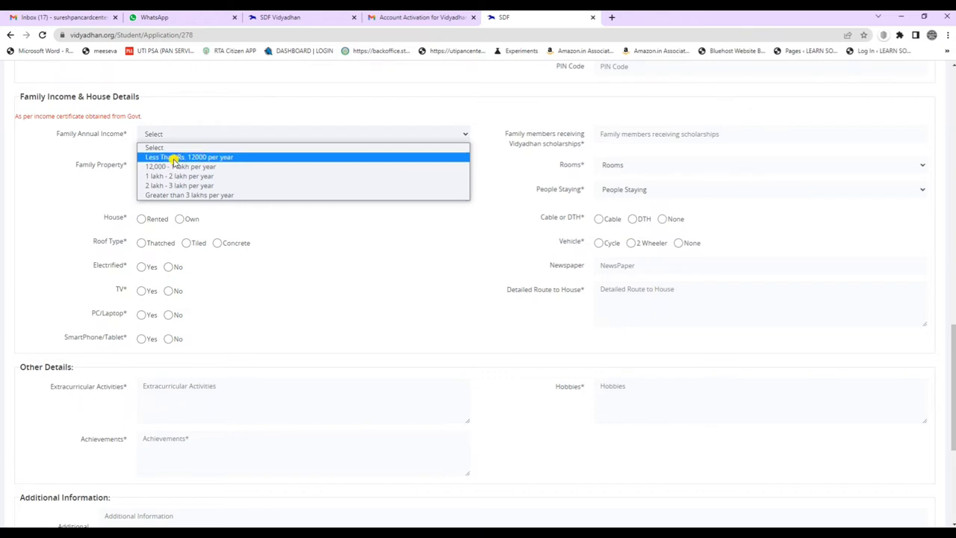
click(231, 134)
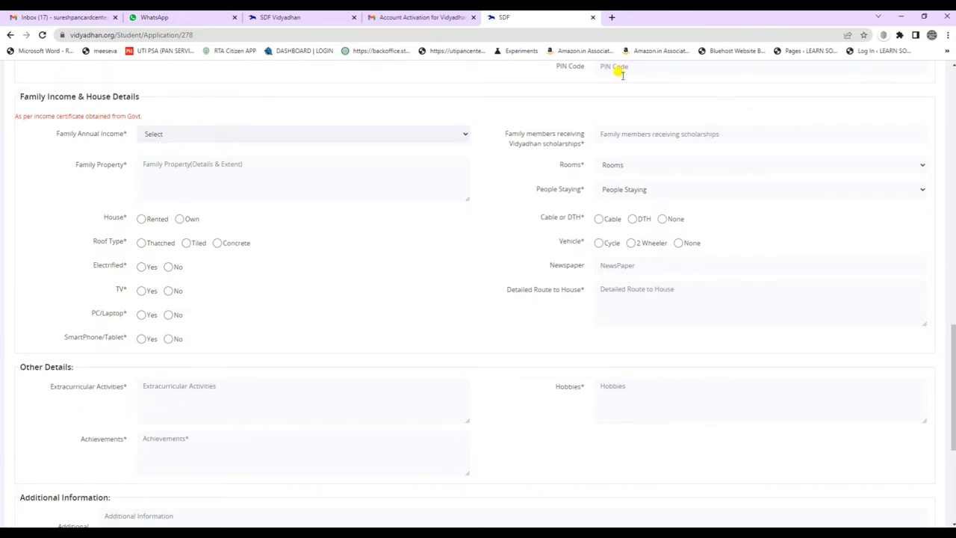
drag(501, 136, 586, 142)
click(618, 135)
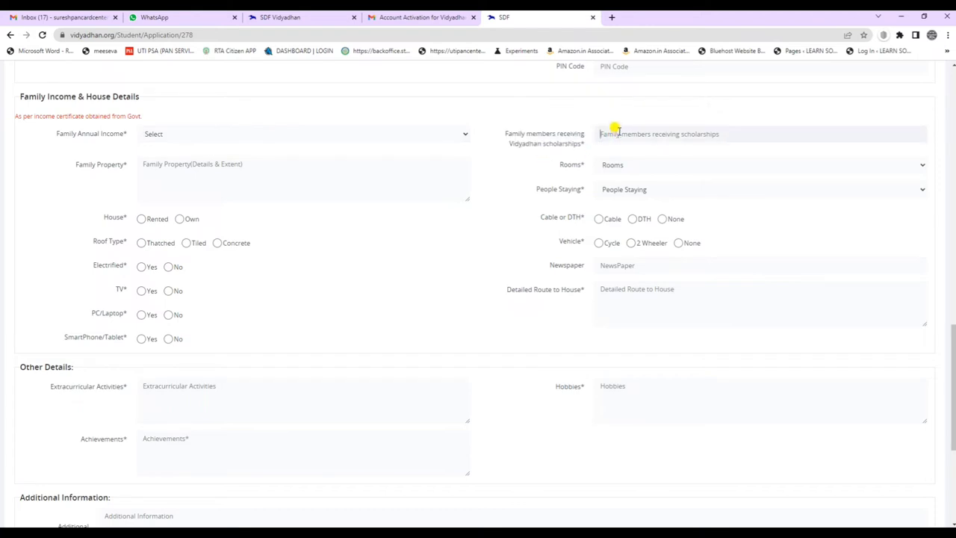
text(0)
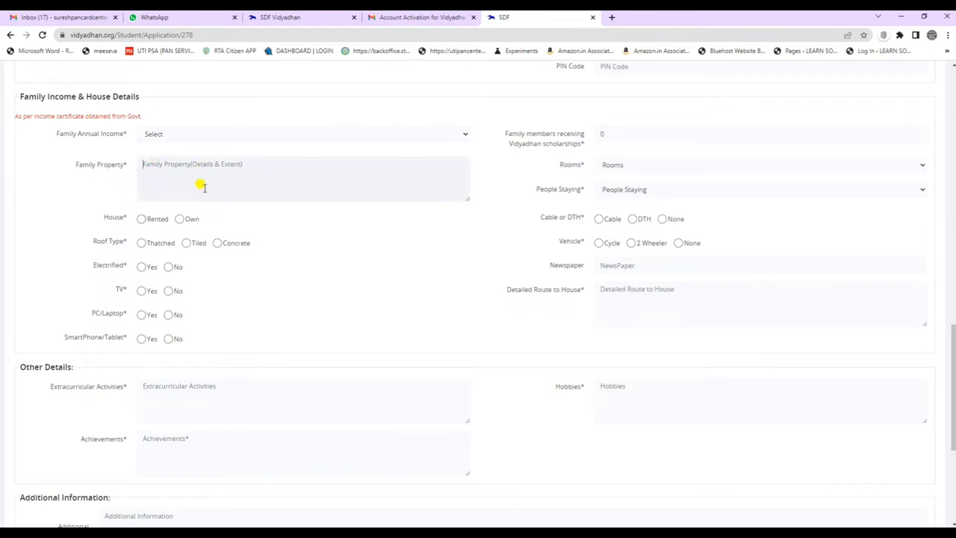
Leave Rooms and People Staying unchanged and set the house to Own.
click(623, 167)
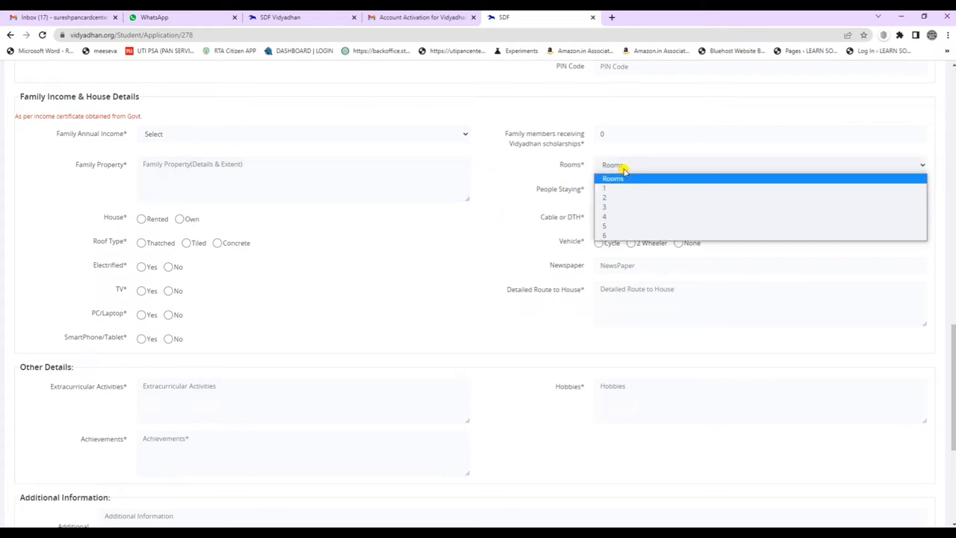
click(615, 169)
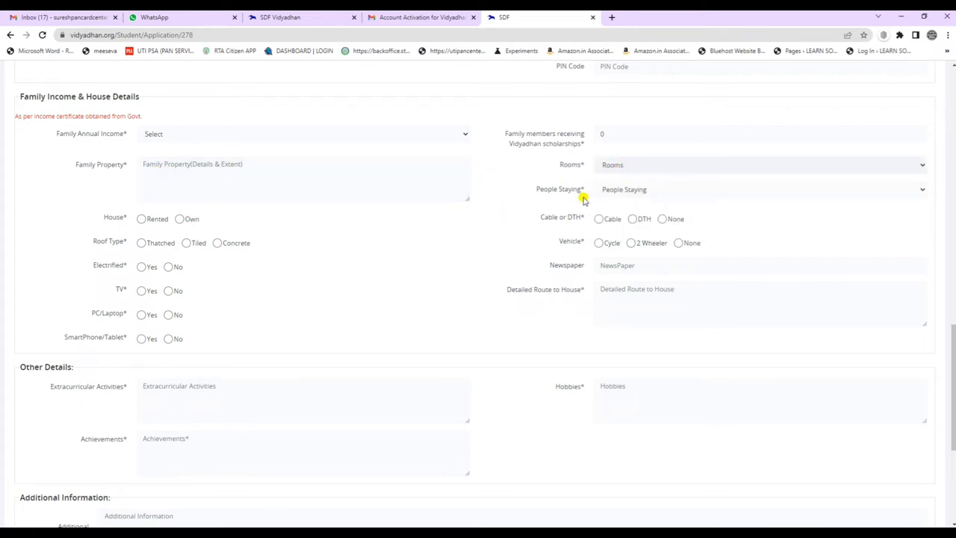
click(629, 190)
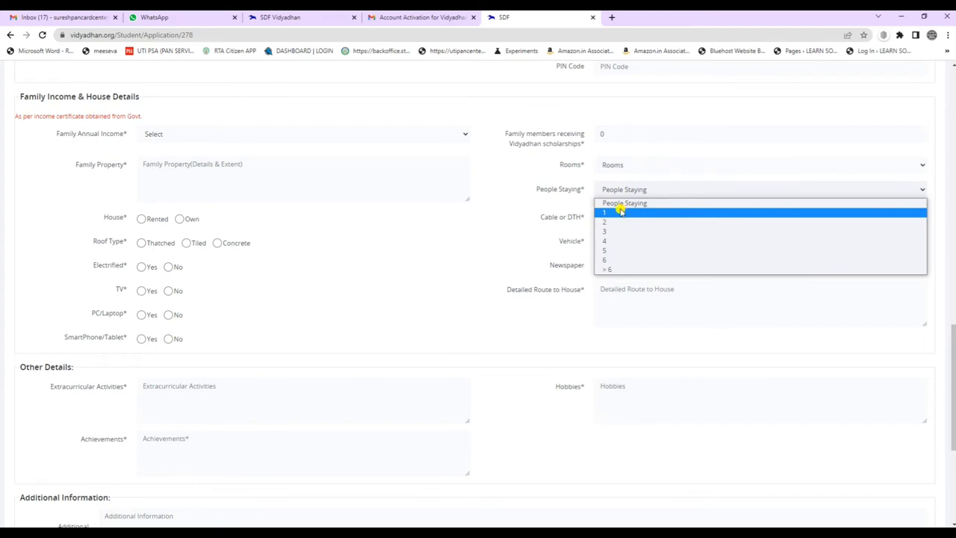
click(622, 191)
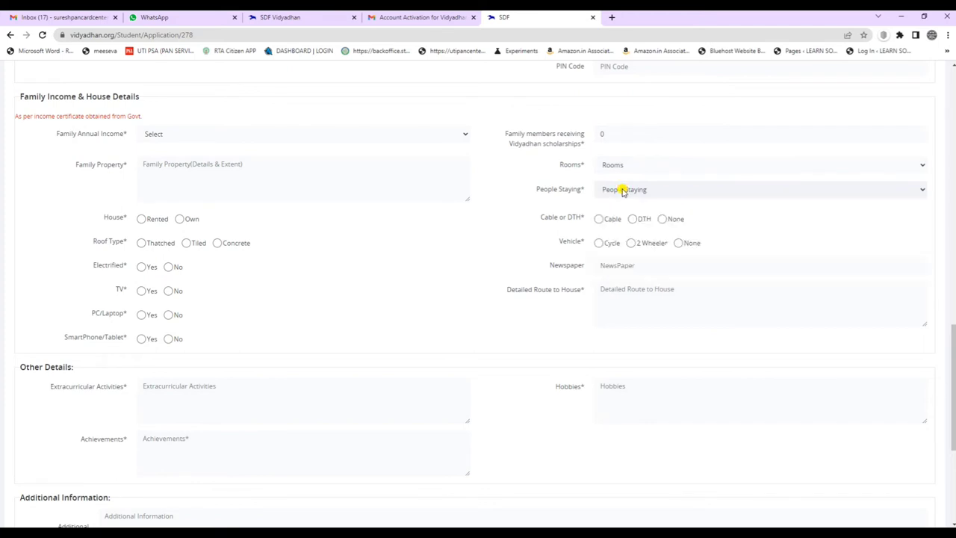
click(141, 219)
click(180, 219)
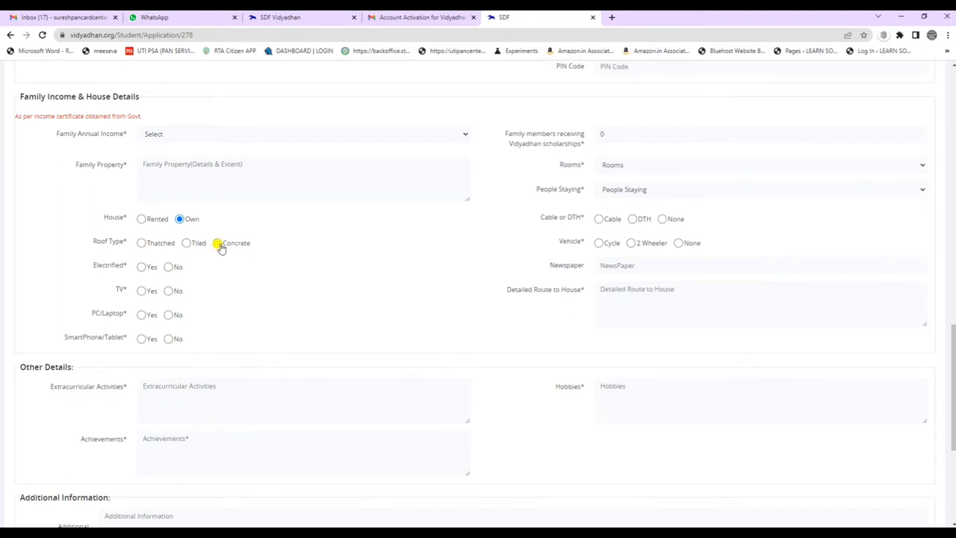
Set Electrified to Yes, TV to Yes and Vehicle to None.
drag(87, 269, 148, 269)
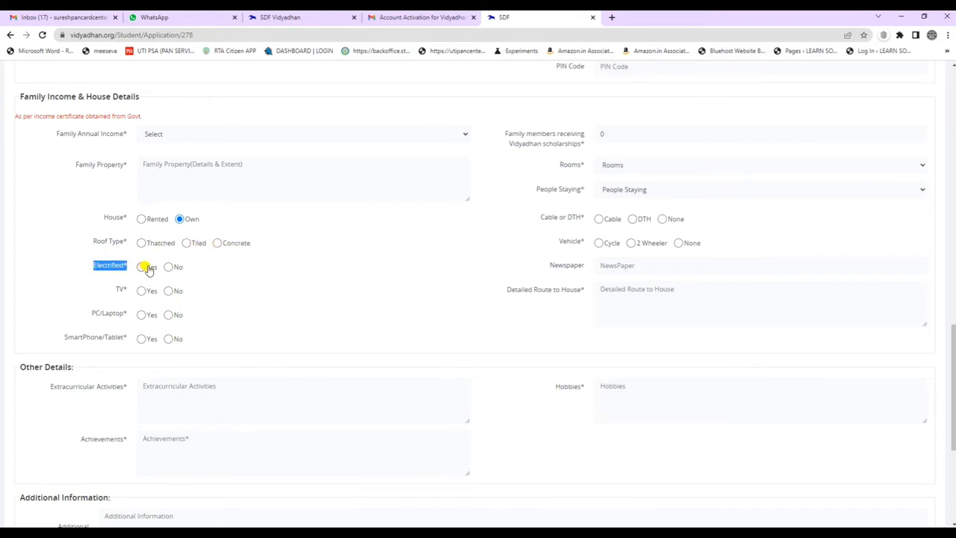
click(142, 268)
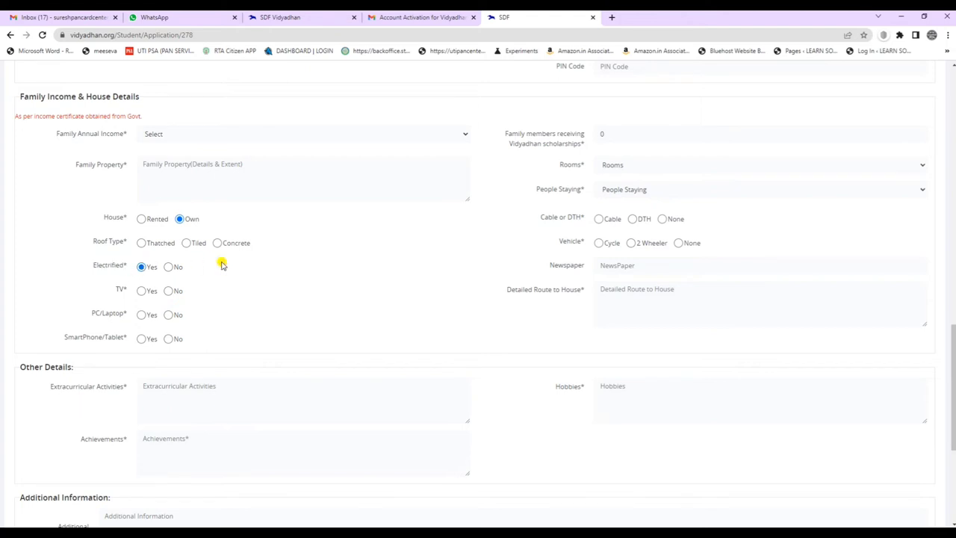
click(141, 291)
click(678, 243)
Answer No for PC/Laptop and Yes for SmartPhone/Tablet.
scroll(581, 178, down, 1)
scroll(581, 178, down, 2)
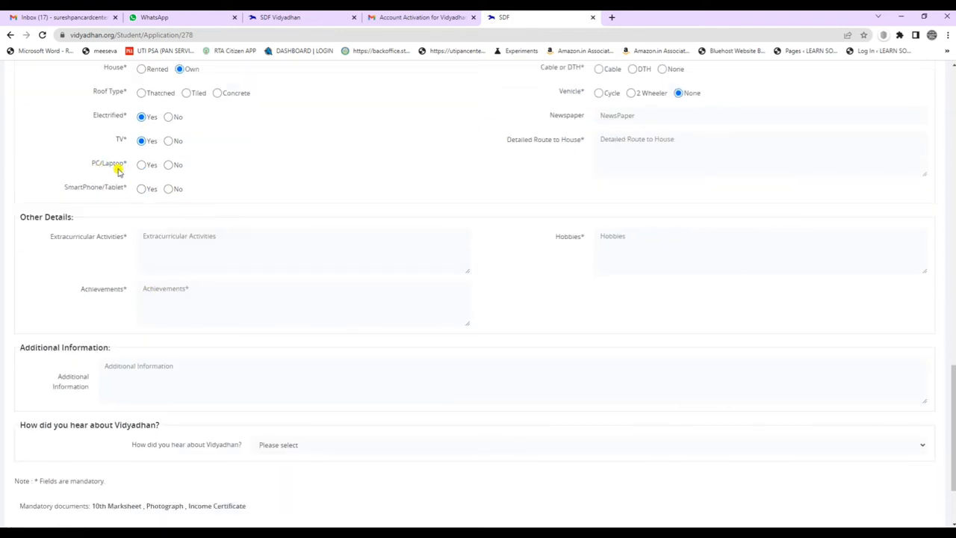
click(168, 165)
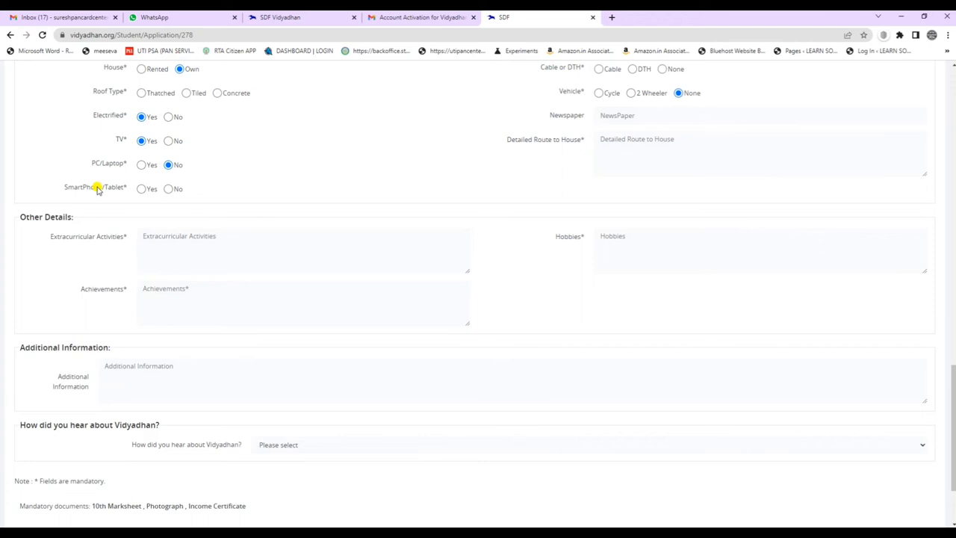
click(141, 188)
Look over the Other Details section and focus the Extracurricular Activities field.
drag(23, 217, 96, 214)
click(47, 239)
drag(45, 248, 112, 236)
click(113, 269)
click(171, 270)
scroll(617, 239, down, 2)
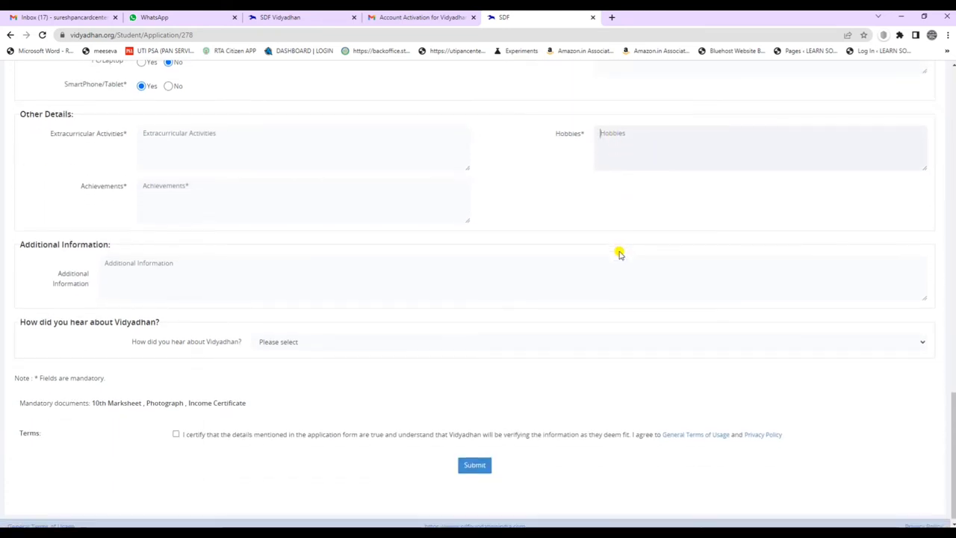
Review the Additional Information section and bring up the 'How did you hear about Vidyadhan?' options.
drag(24, 238, 141, 245)
click(133, 258)
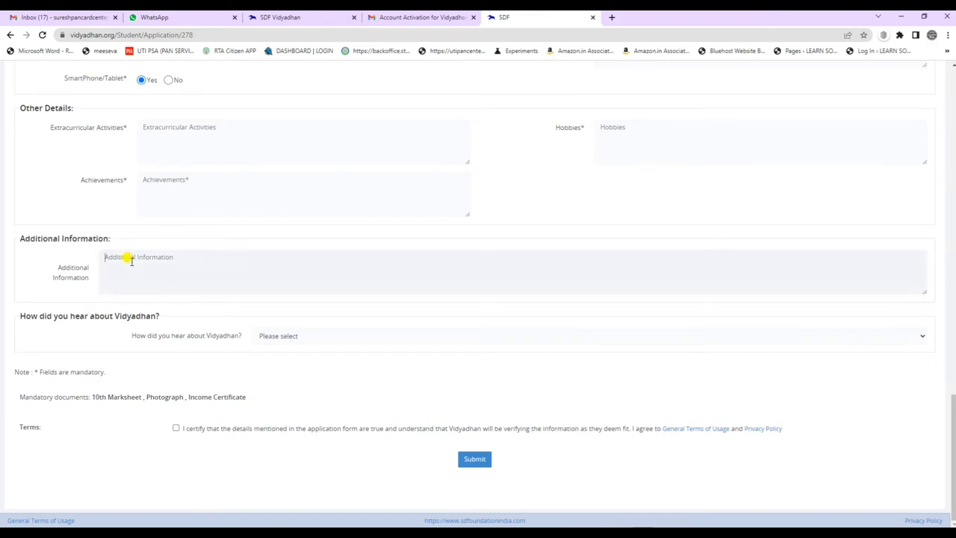
drag(57, 267, 130, 254)
click(130, 253)
click(289, 338)
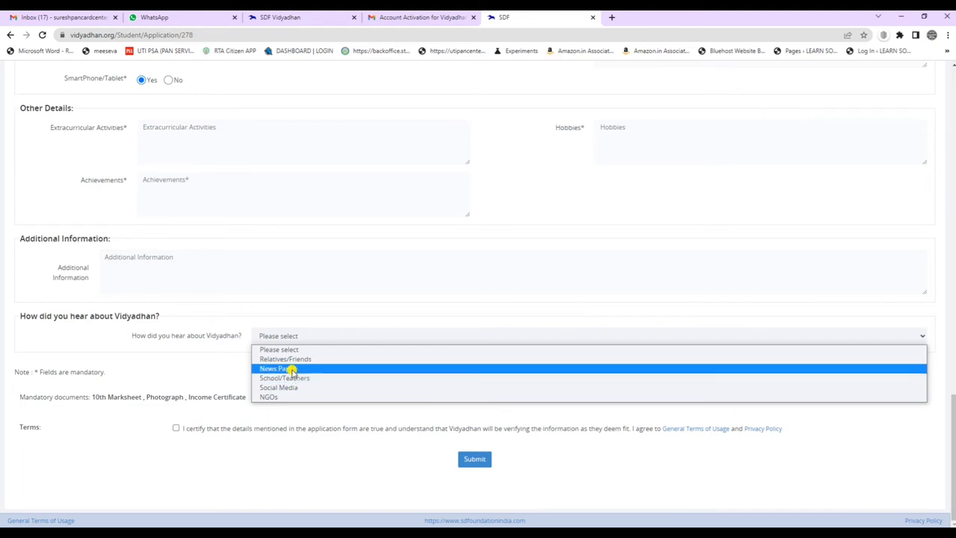
Try News Paper, Relatives/Friends, School/Teachers, Social Media and NGOs as the source, then reset to Please select.
click(290, 368)
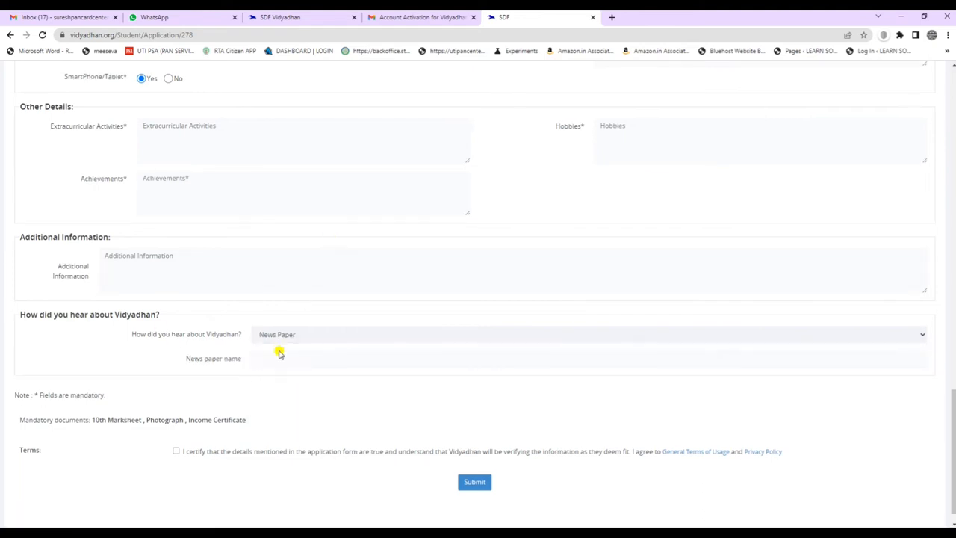
scroll(270, 336, down, 1)
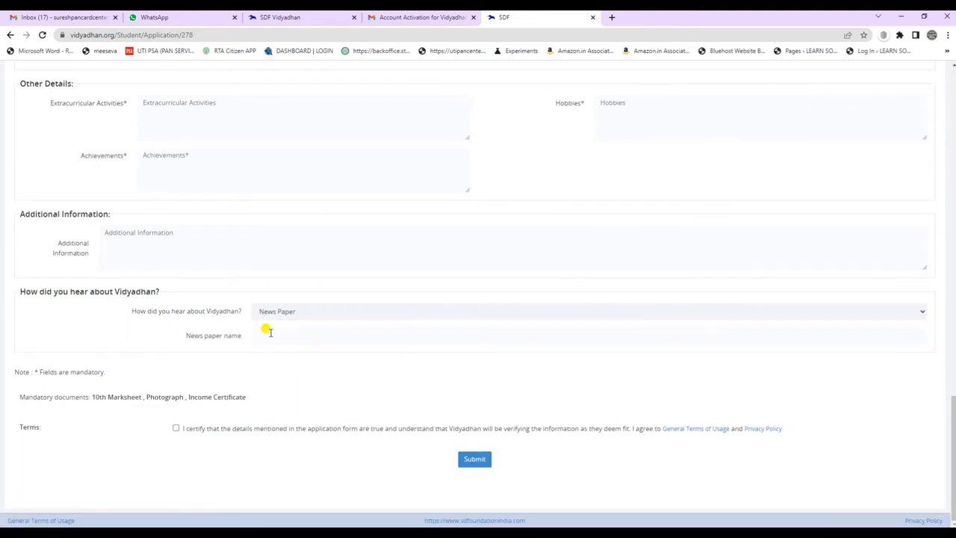
click(311, 313)
click(288, 334)
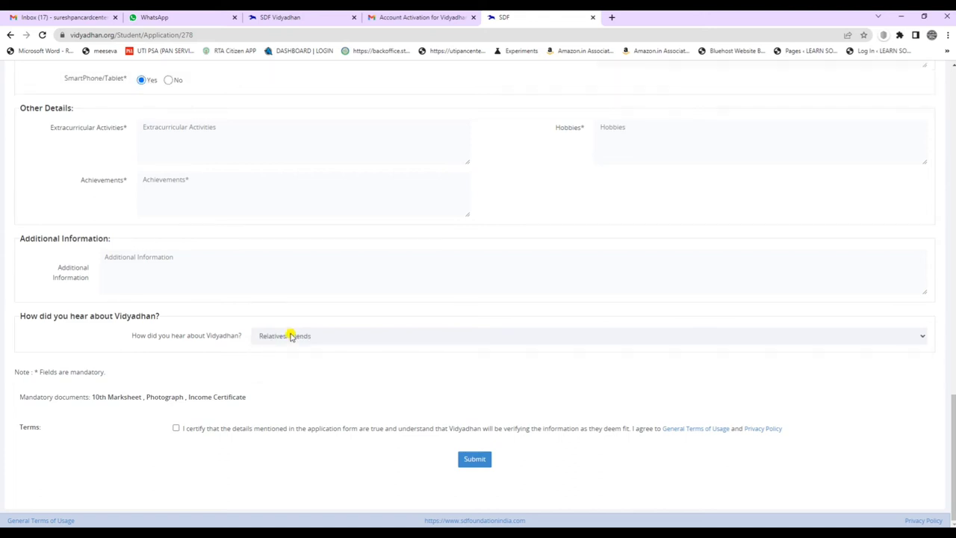
click(277, 338)
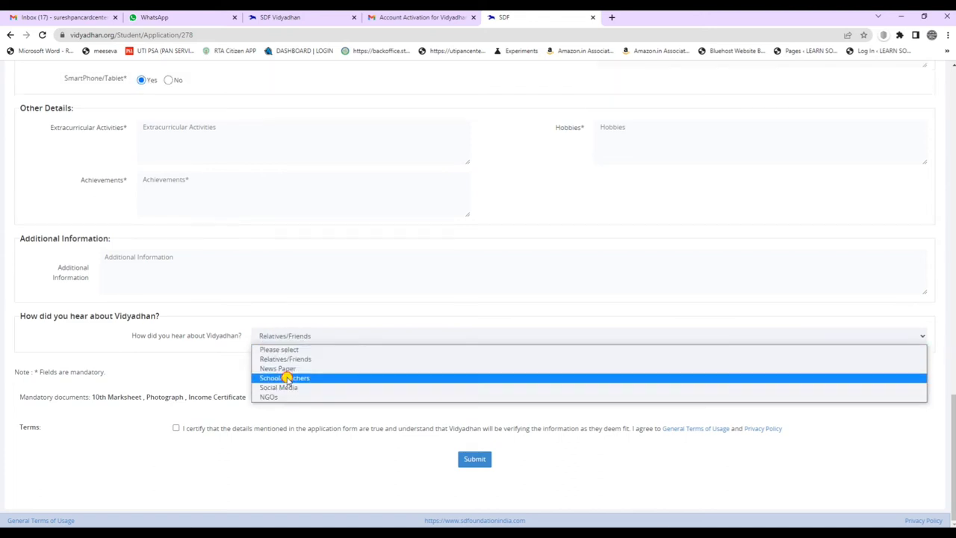
click(284, 377)
click(282, 336)
click(288, 387)
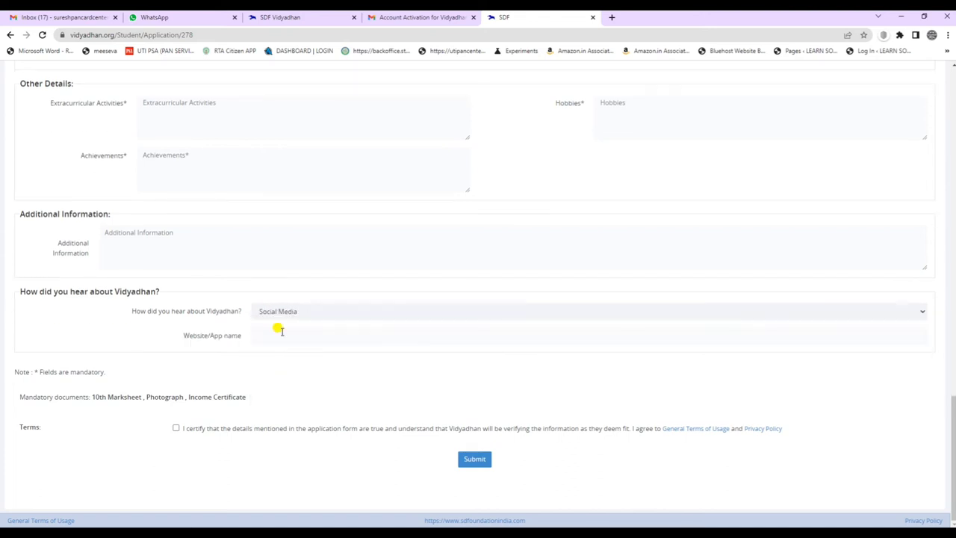
click(281, 307)
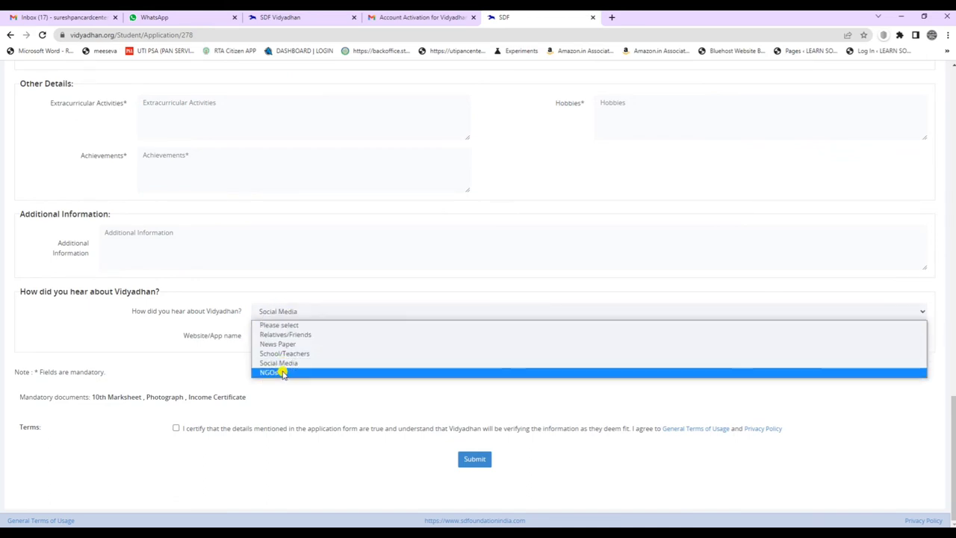
click(284, 370)
click(279, 312)
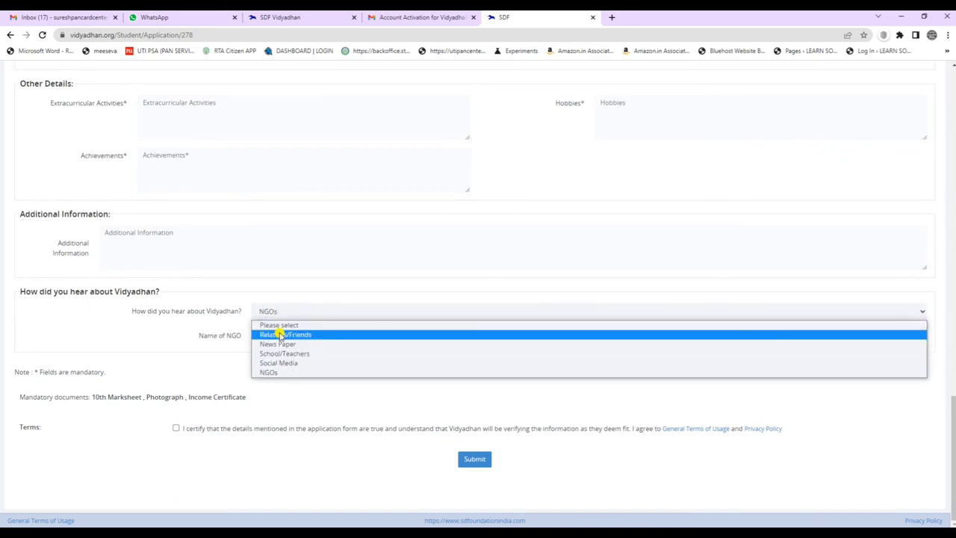
click(284, 324)
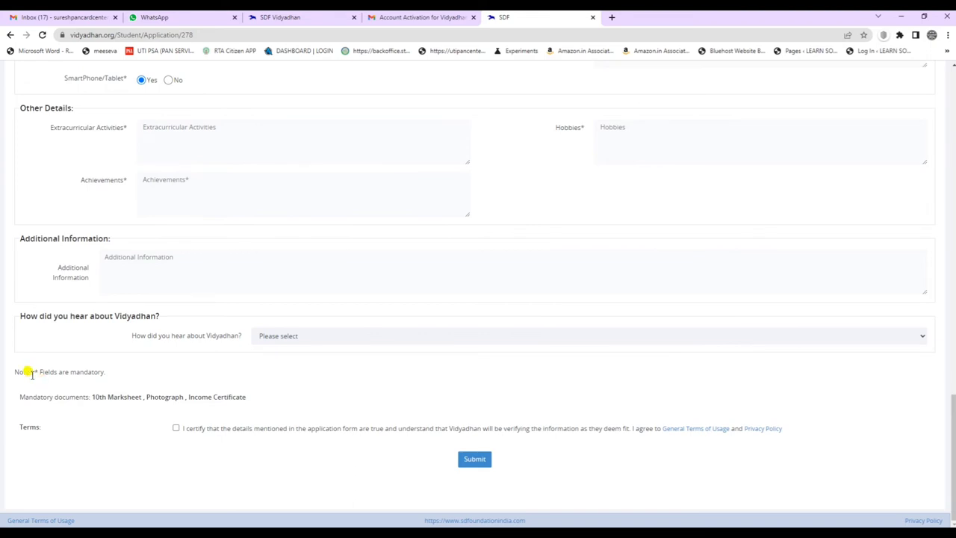
Accept the terms certification and highlight the mandatory documents line, including 10th Marksheet.
drag(21, 371, 85, 366)
click(104, 399)
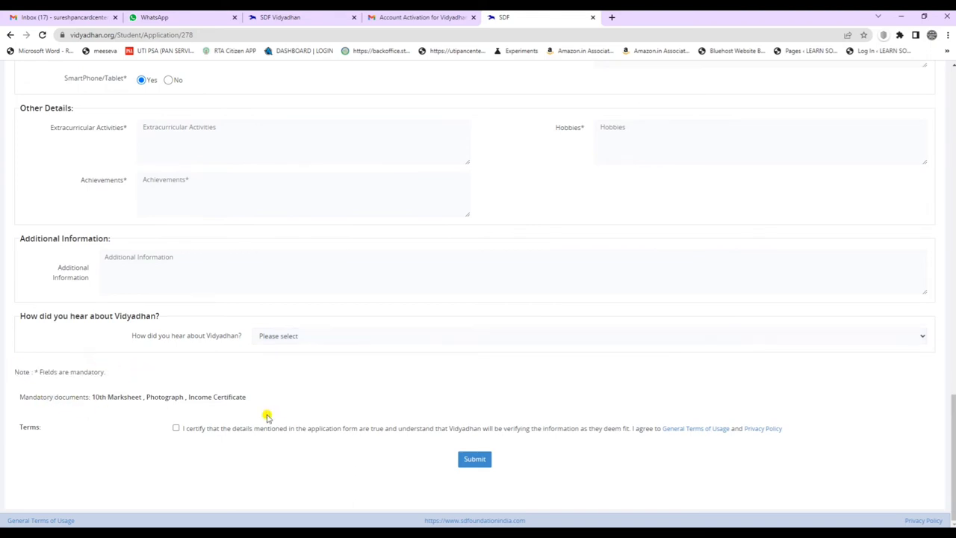
click(176, 429)
drag(29, 396, 246, 396)
click(94, 397)
Note the Photograph and Income Certificate requirements, then submit the form to save it as Applied.
click(150, 404)
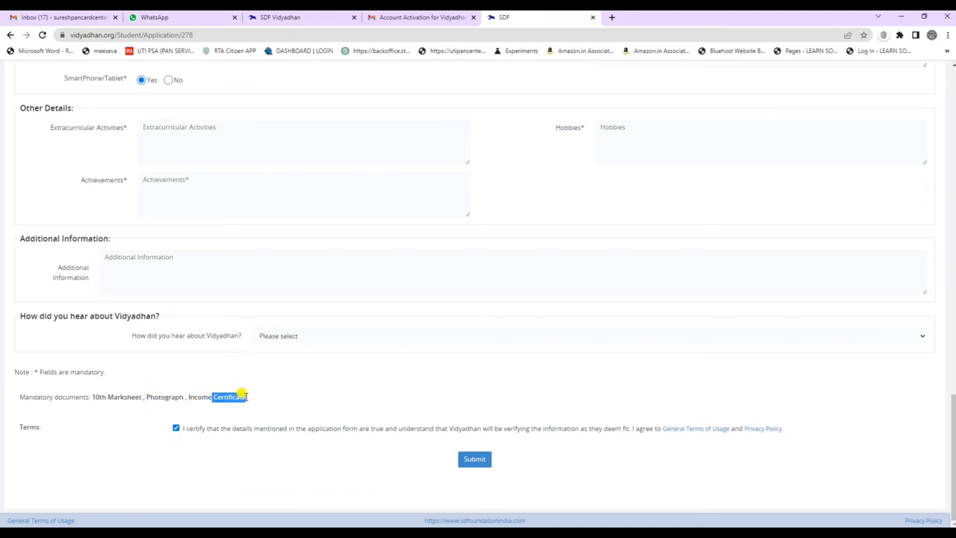
click(311, 393)
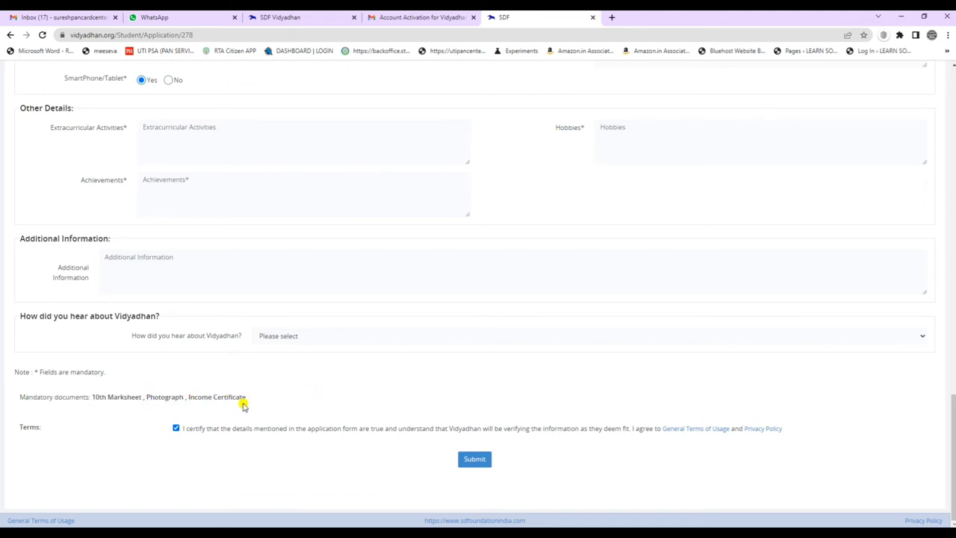
scroll(526, 372, up, 20)
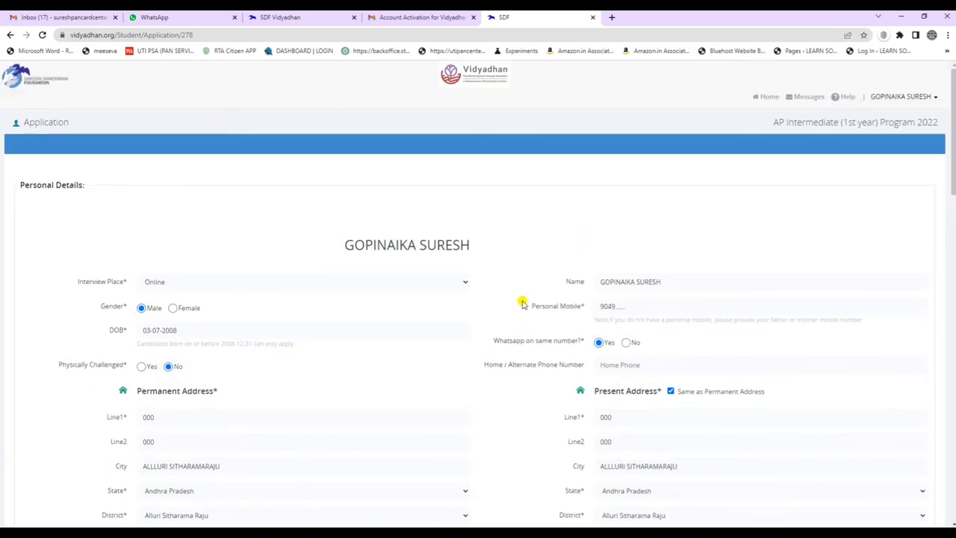
scroll(740, 327, down, 15)
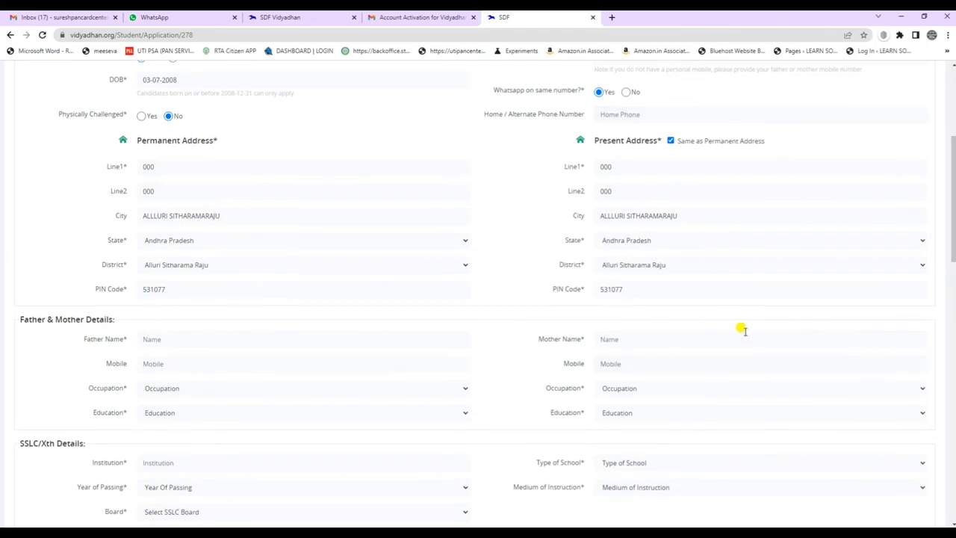
scroll(746, 336, down, 3)
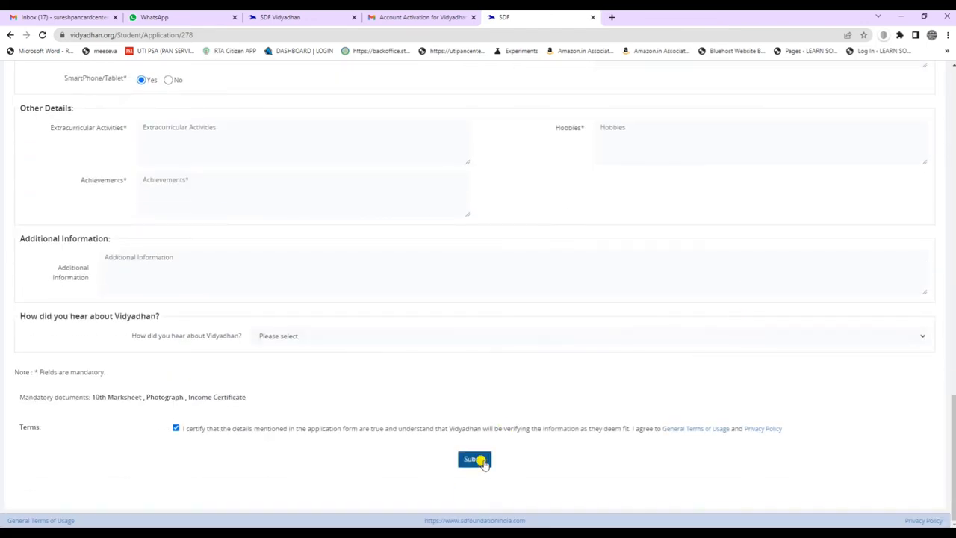
click(475, 460)
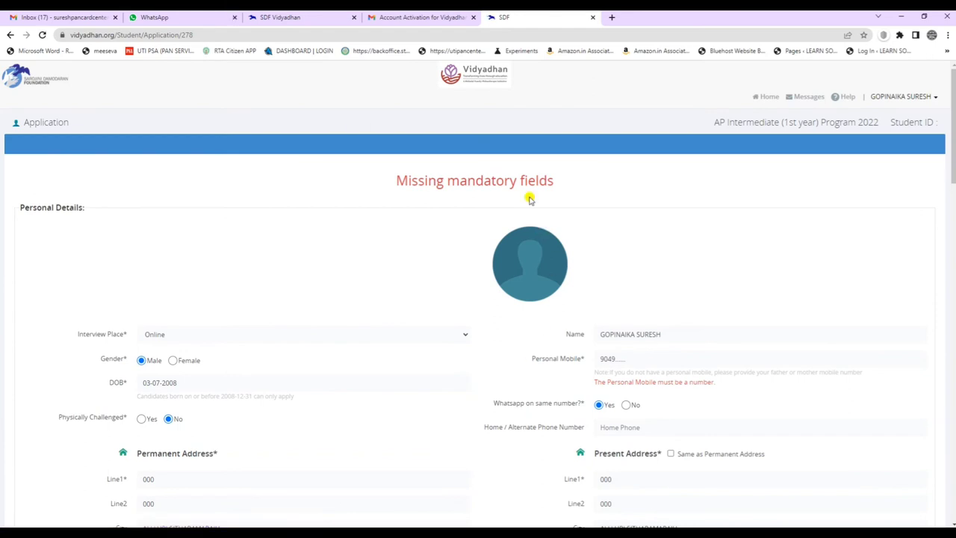
scroll(529, 200, down, 2)
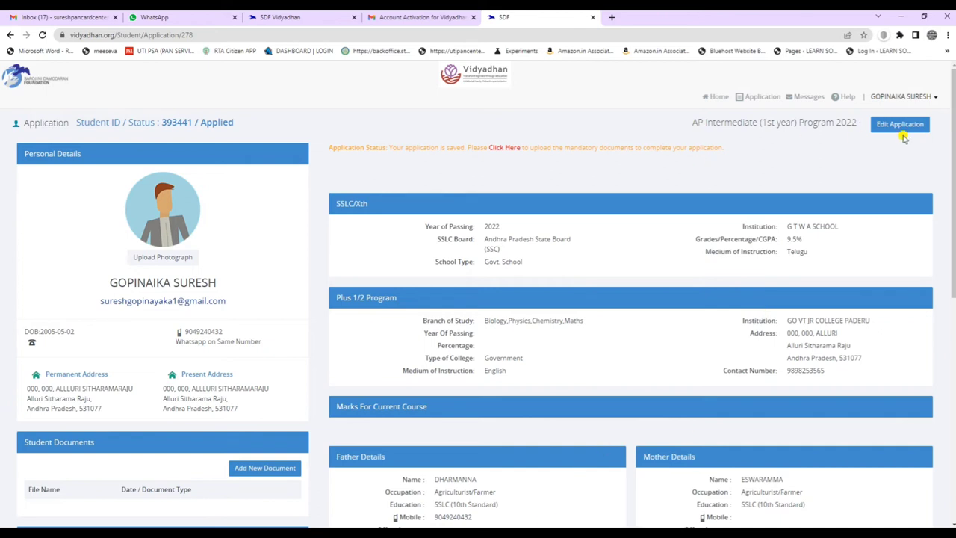
Highlight the student ID and Applied status line on the application summary.
click(896, 125)
drag(75, 123, 241, 126)
click(252, 125)
scroll(343, 380, down, 3)
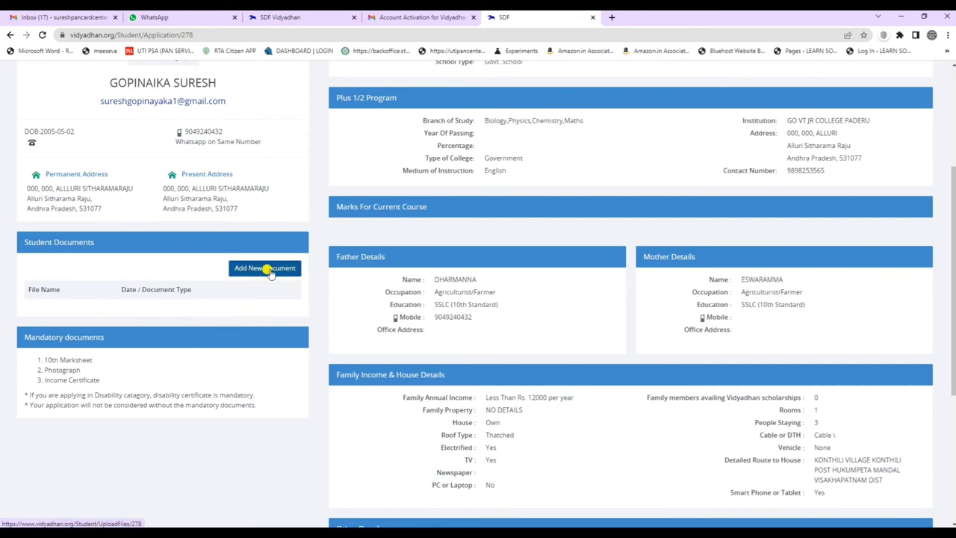
scroll(332, 374, up, 3)
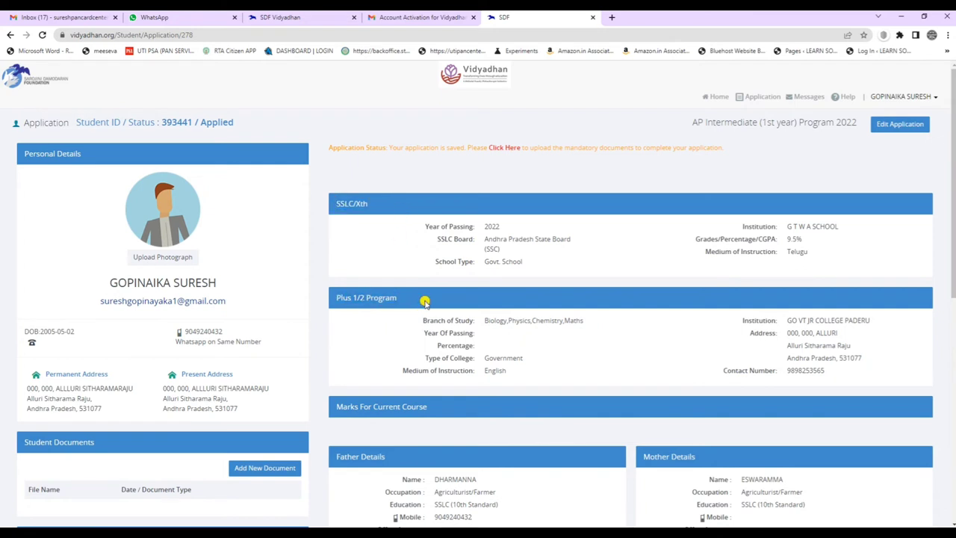
Scroll through the saved application details on the summary page.
scroll(426, 249, down, 2)
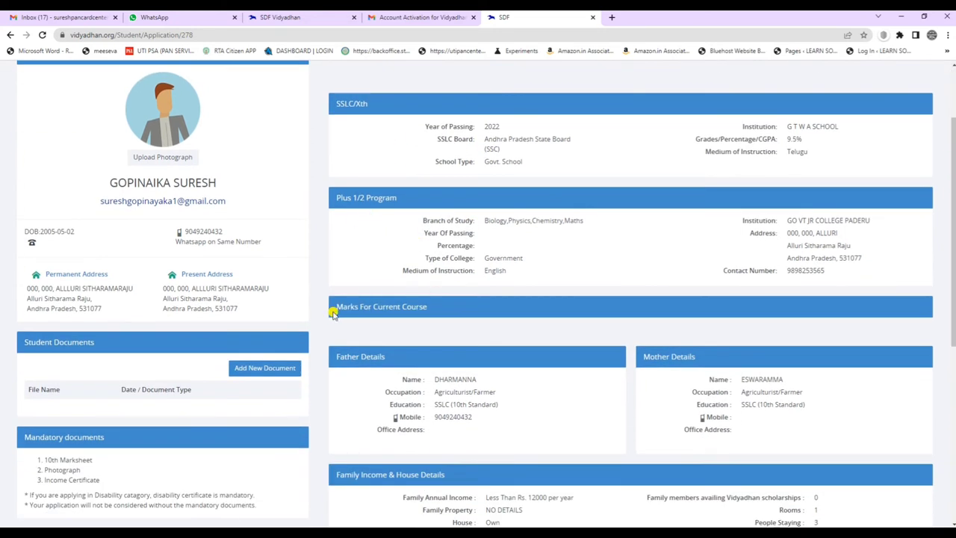
scroll(452, 310, down, 3)
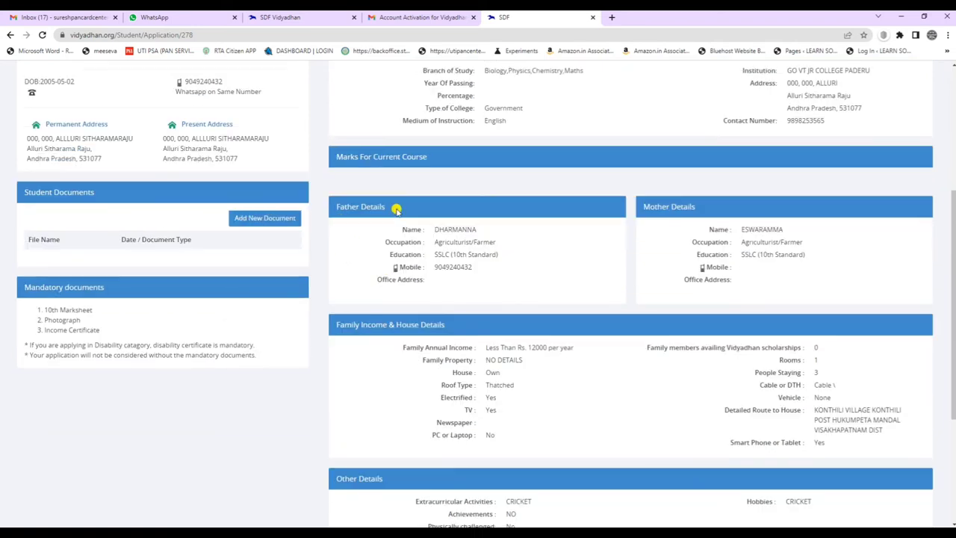
scroll(521, 347, down, 4)
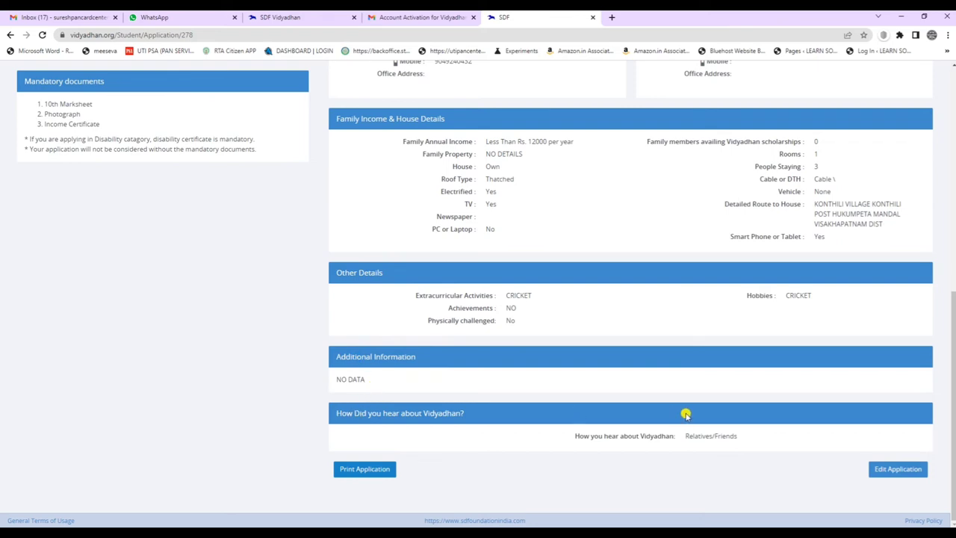
scroll(542, 306, up, 7)
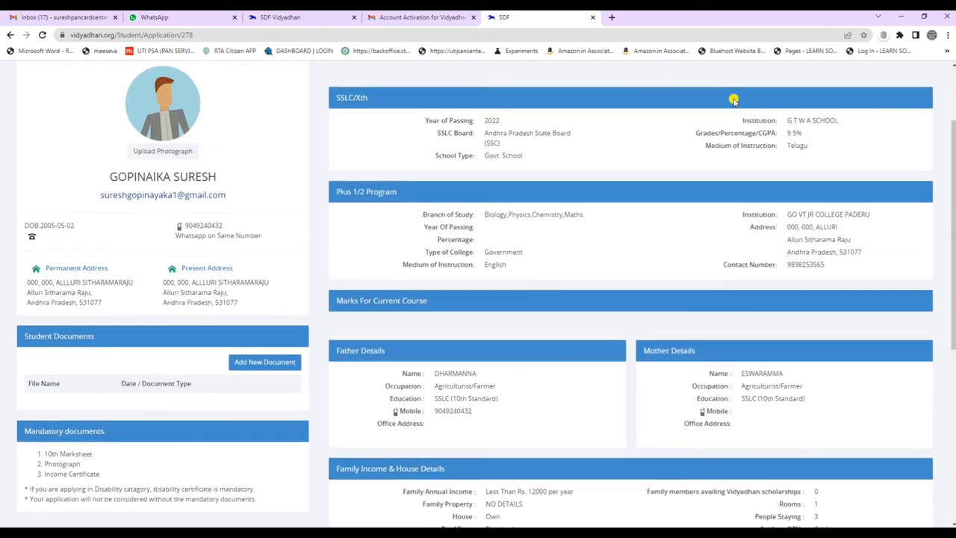
scroll(255, 373, down, 1)
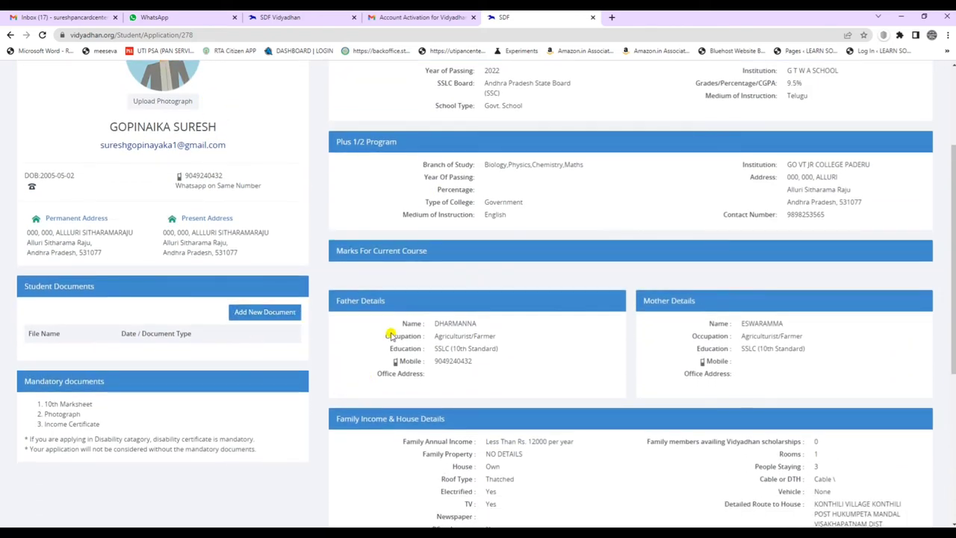
scroll(299, 261, up, 3)
scroll(515, 313, down, 9)
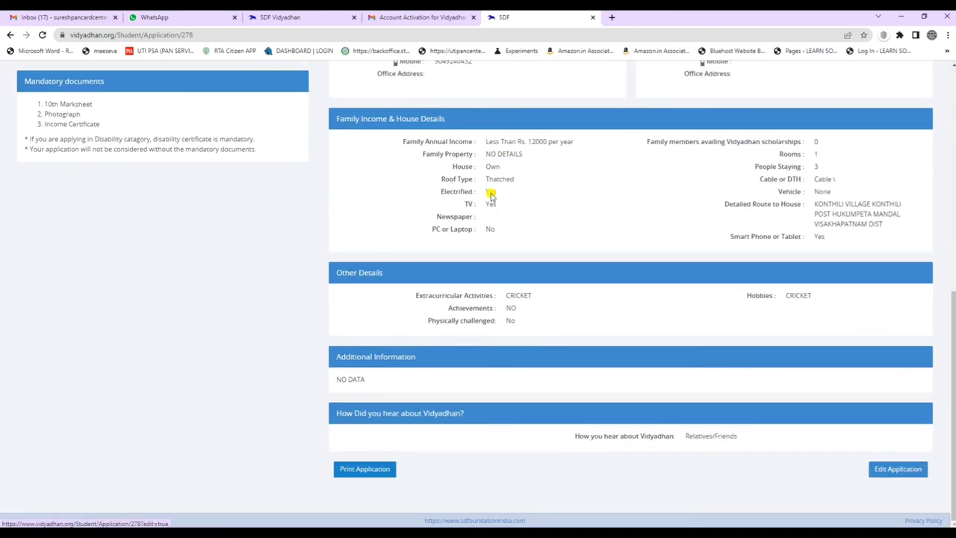
scroll(246, 217, up, 7)
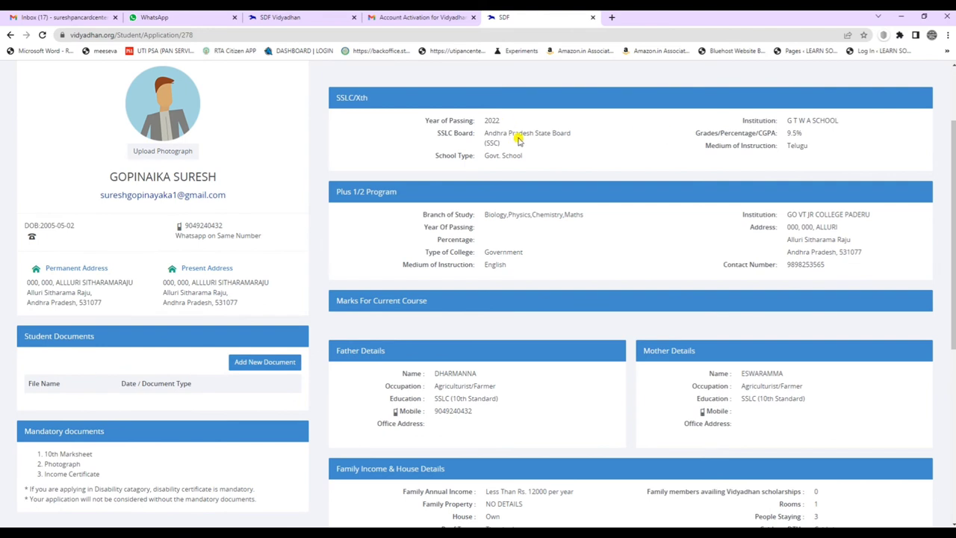
scroll(518, 140, up, 2)
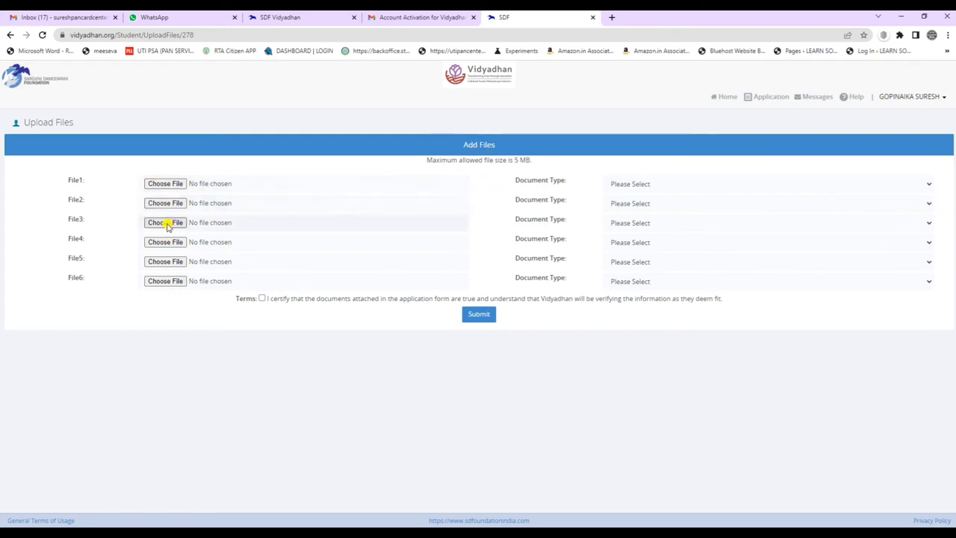
Set File1 to Photograph, File2 to 10th Marksheet and File3 to Income Certificate.
click(655, 185)
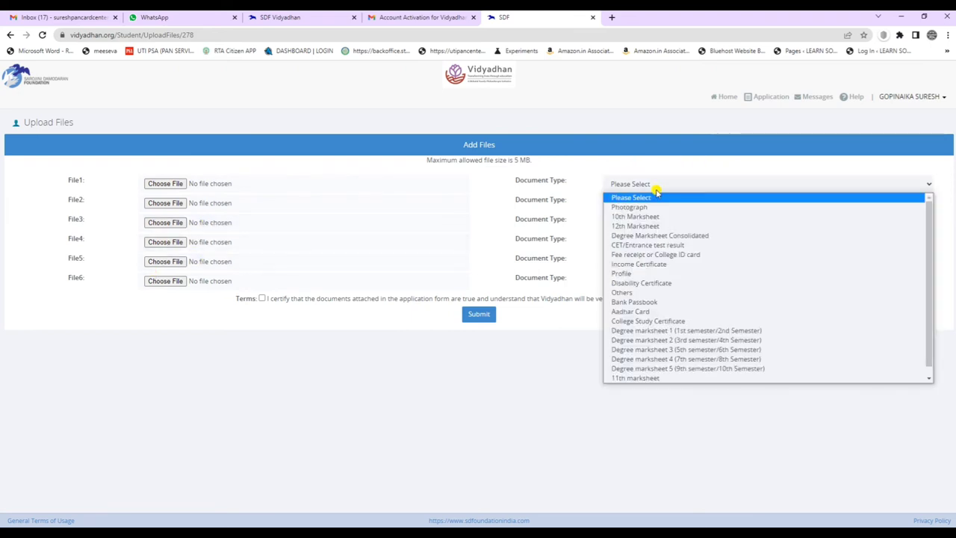
click(647, 206)
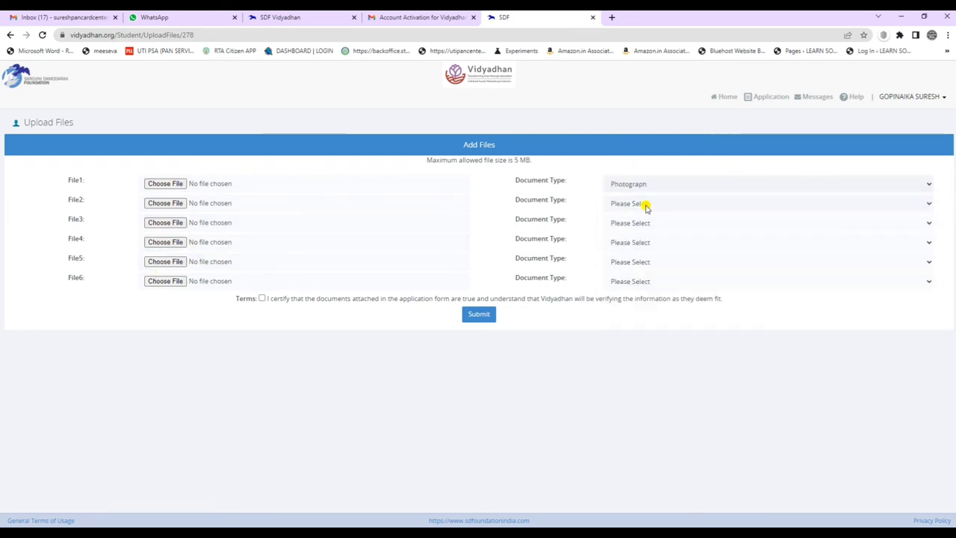
click(659, 204)
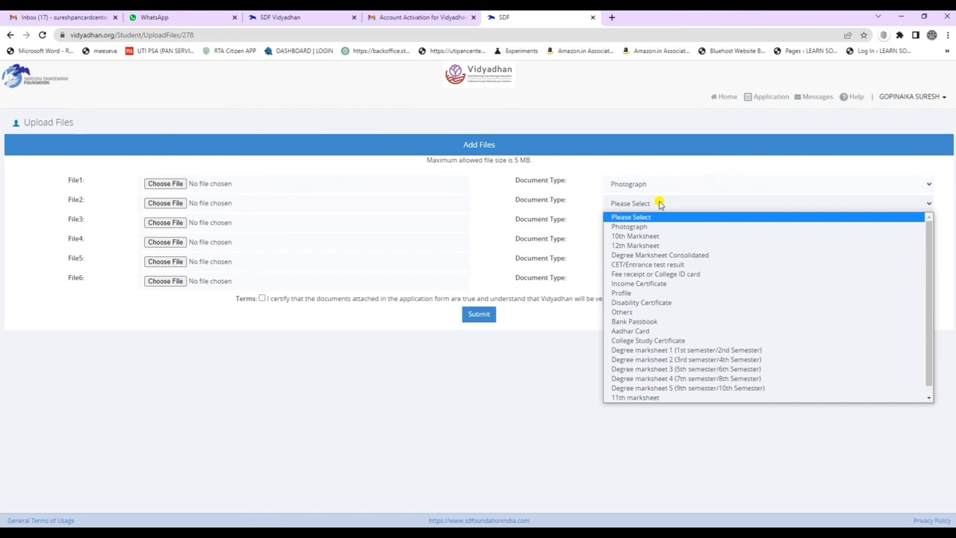
click(647, 236)
click(666, 224)
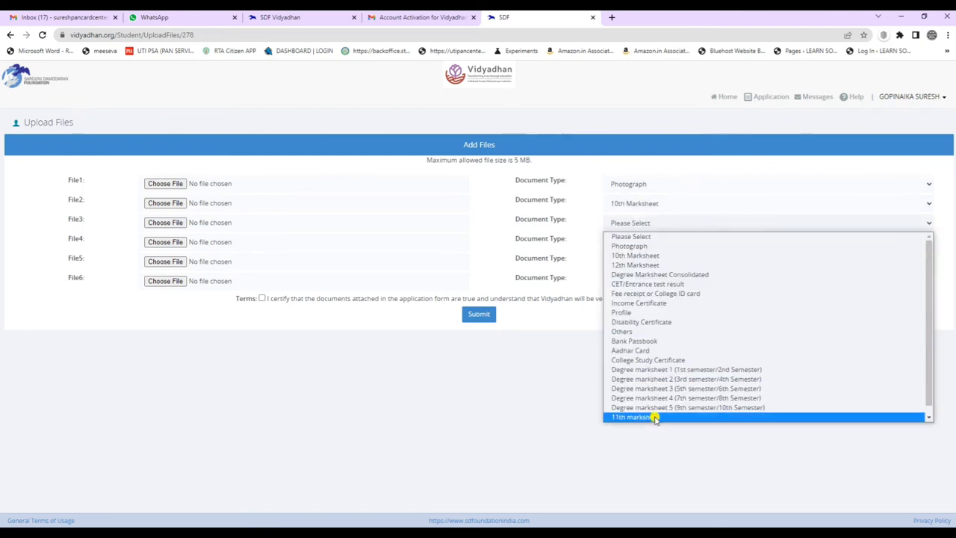
click(655, 306)
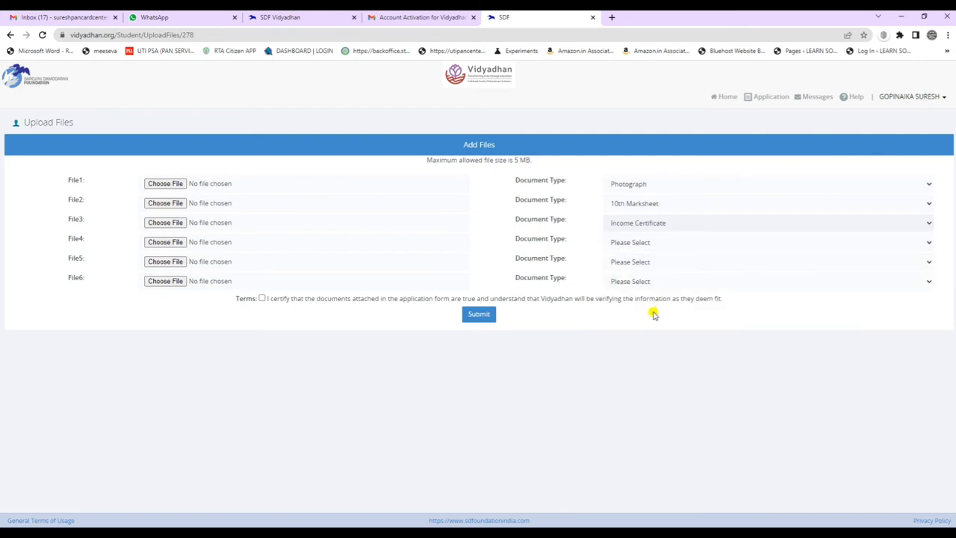
Set File4 to Disability Certificate, File5 to Fee receipt or College ID card, File6 to Aadhar Card, and submit.
click(641, 246)
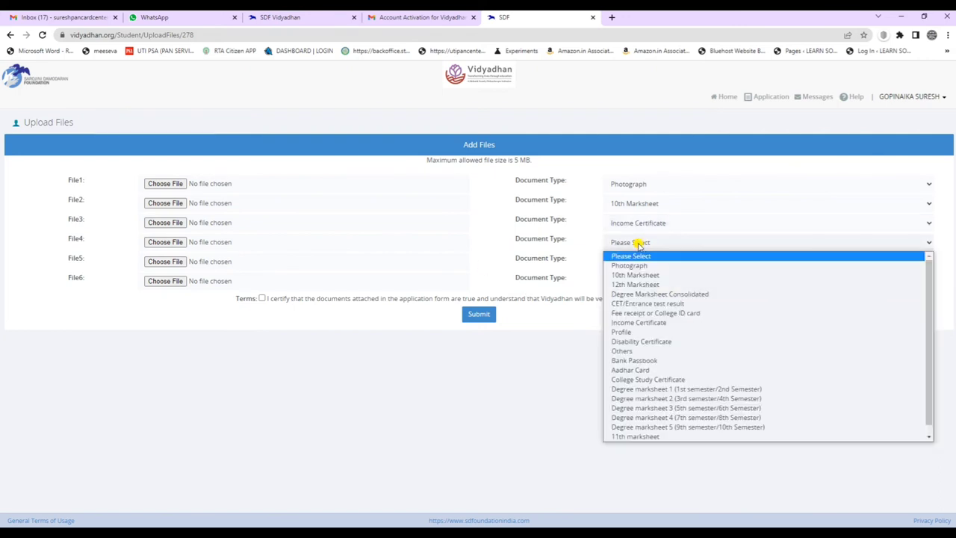
click(659, 341)
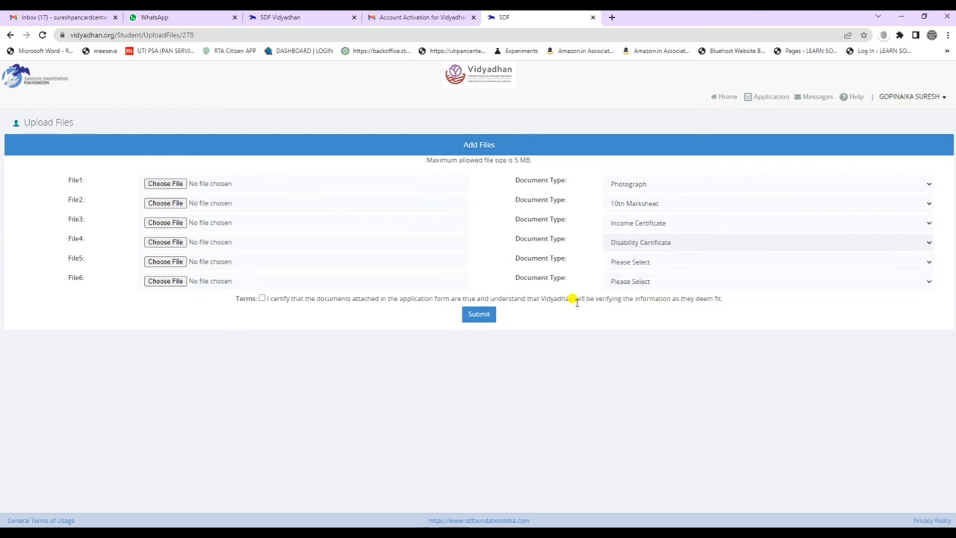
click(642, 264)
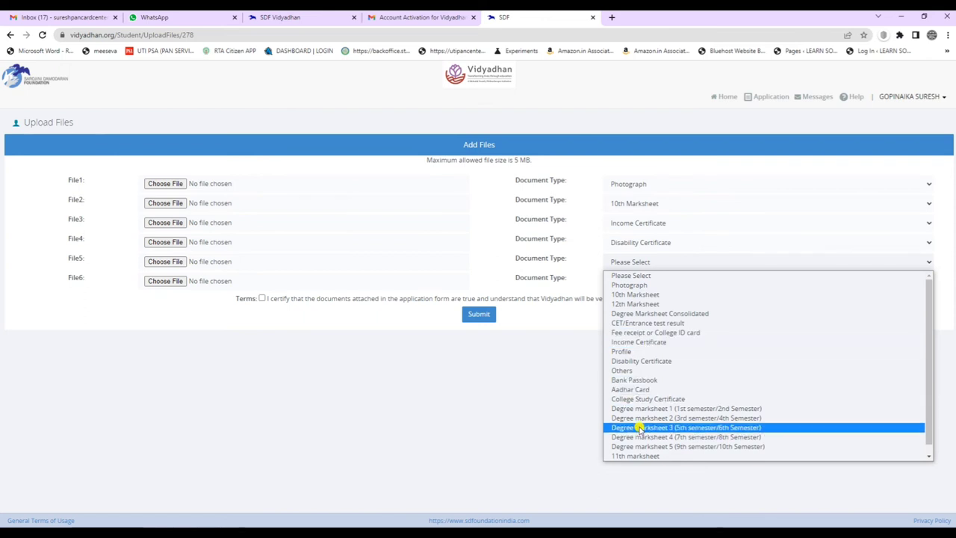
scroll(636, 427, down, 1)
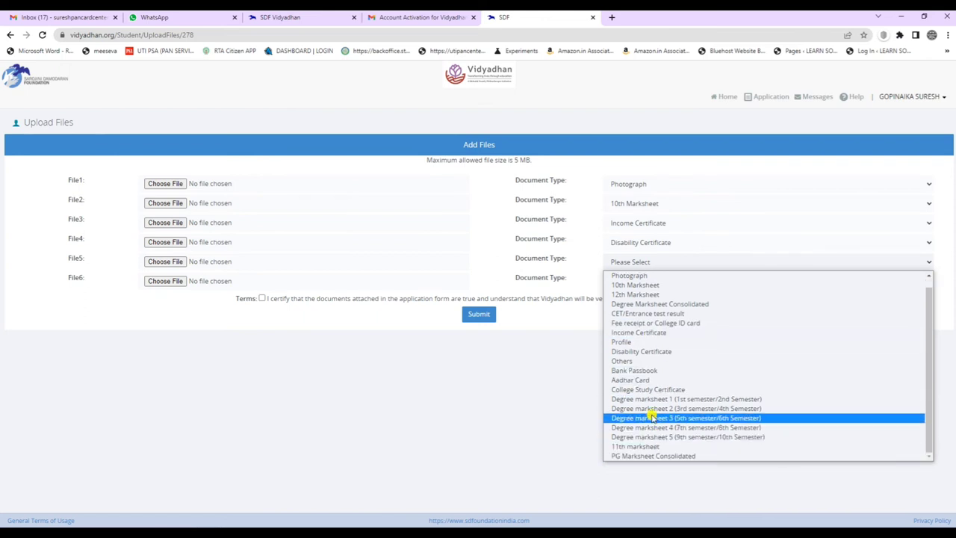
scroll(670, 351, up, 1)
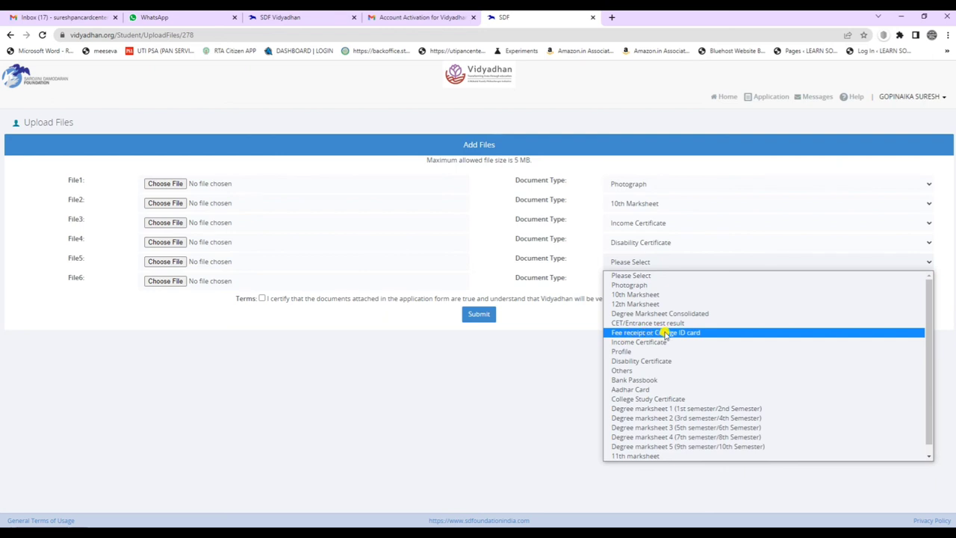
click(701, 333)
click(655, 280)
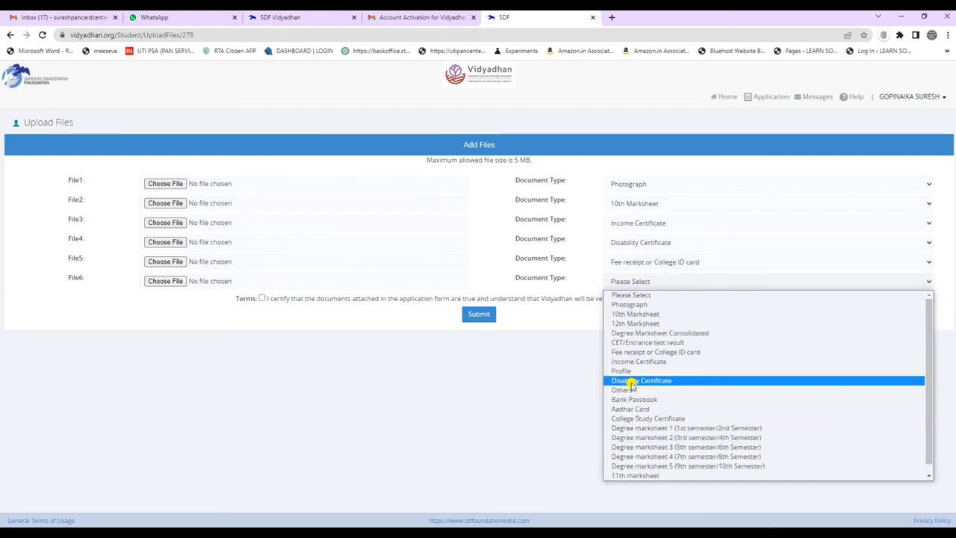
click(630, 409)
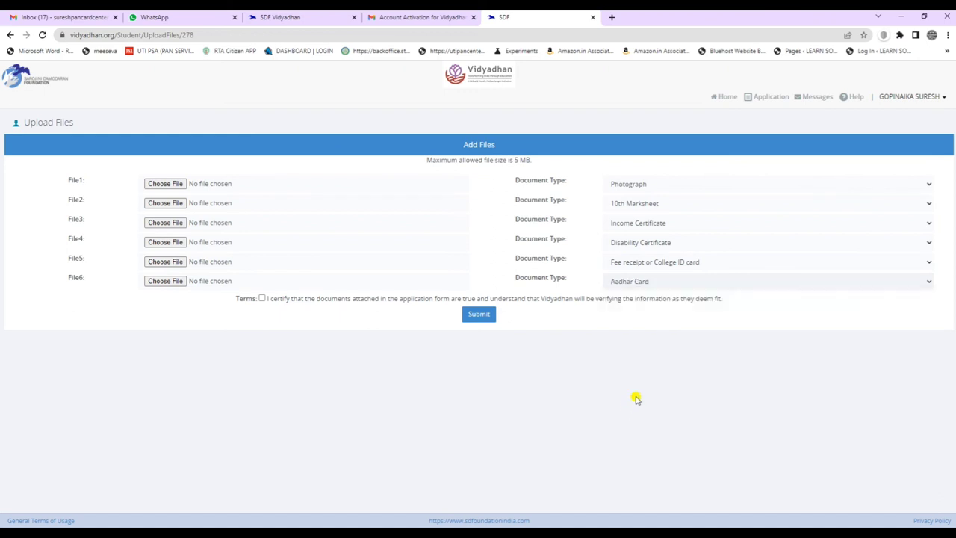
click(478, 314)
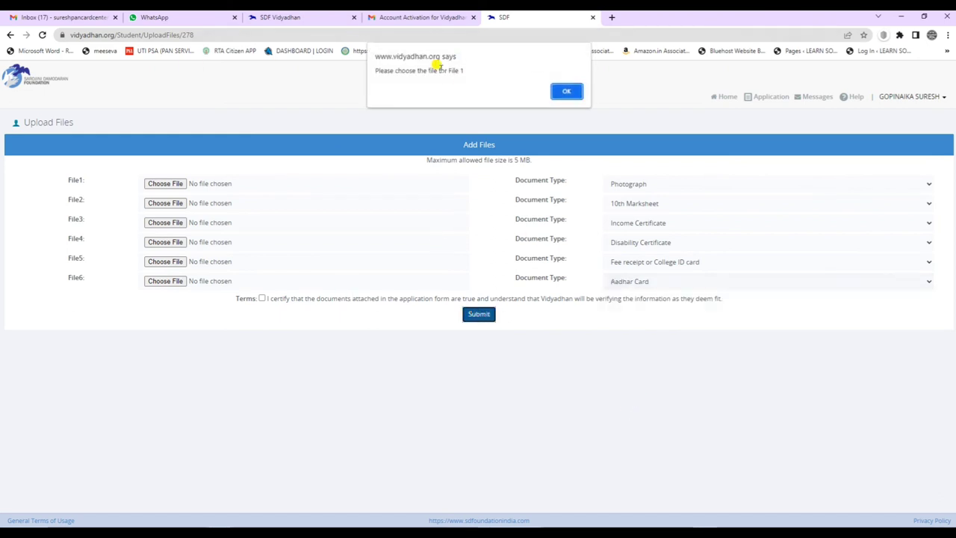
Dismiss the missing File 1 warning and return to the application page, revisiting the upload page once.
click(566, 91)
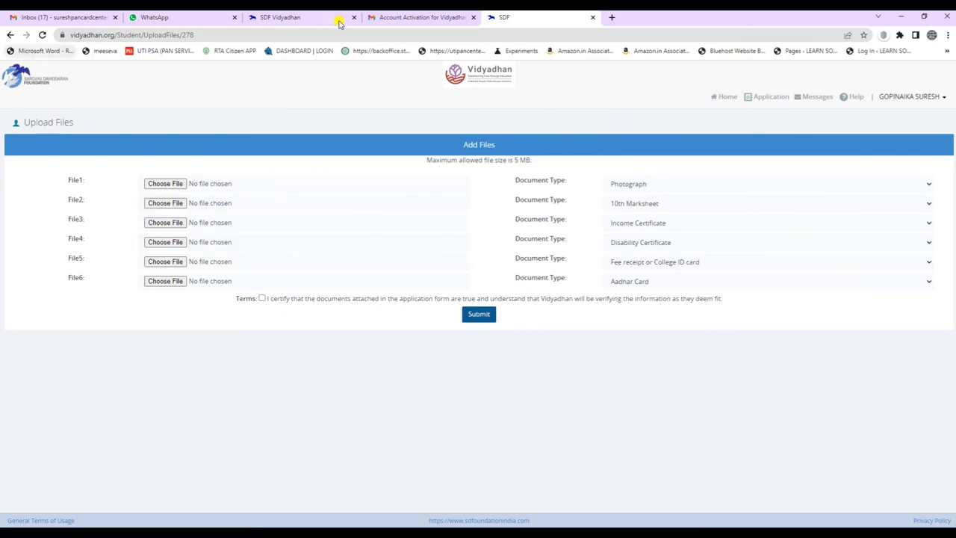
click(11, 35)
scroll(478, 239, down, 1)
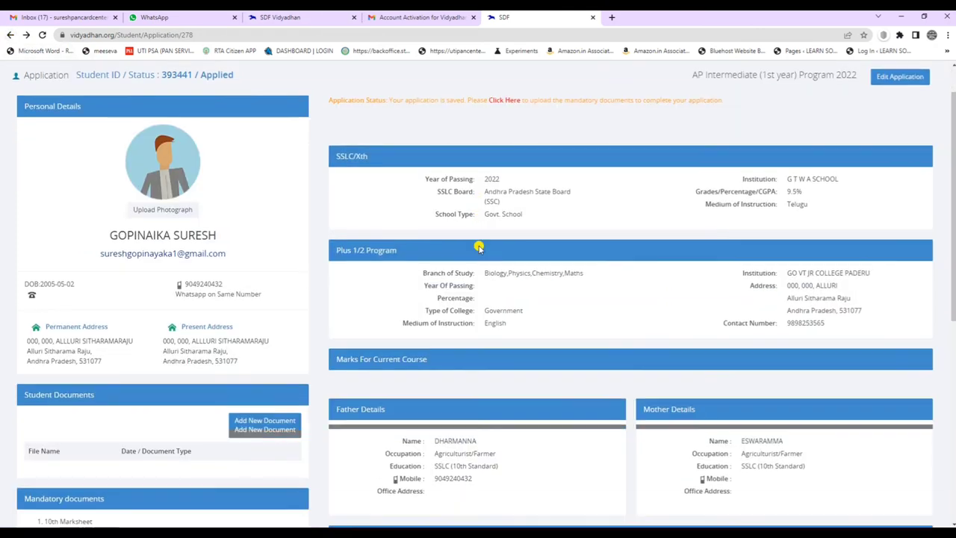
click(271, 421)
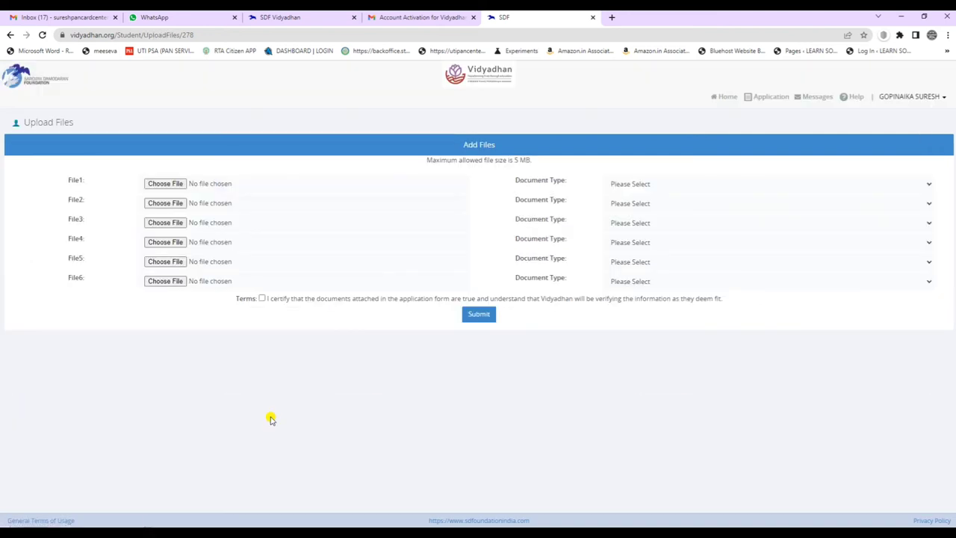
click(11, 35)
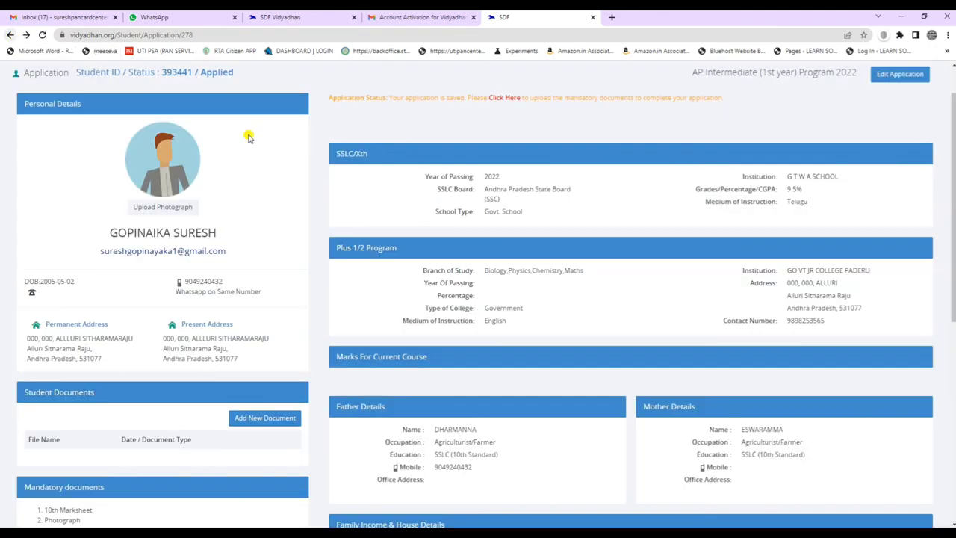
scroll(550, 324, down, 5)
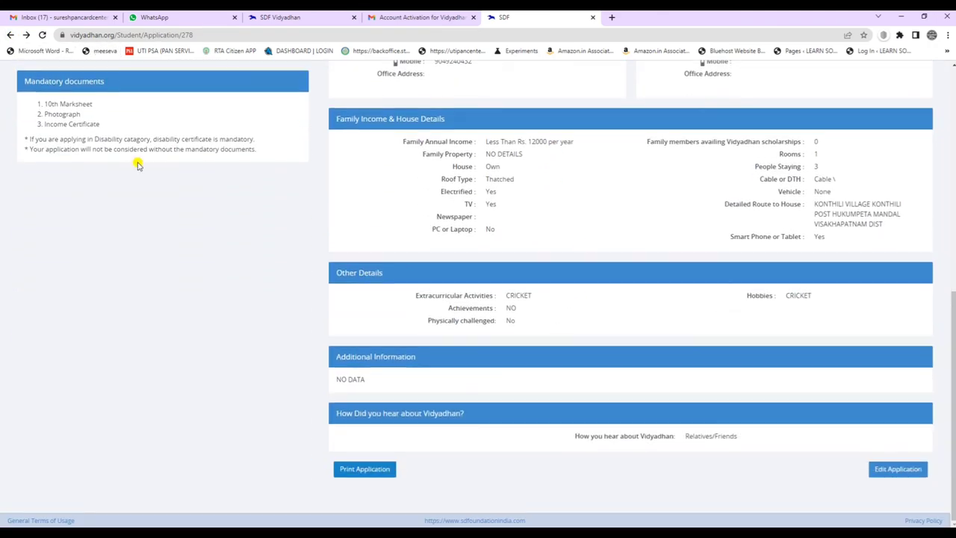
Highlight the mandatory documents: 10th Marksheet, Photograph, Income Certificate, and the accompanying notes.
drag(26, 79, 96, 77)
drag(43, 102, 117, 108)
drag(39, 114, 108, 126)
click(81, 133)
drag(59, 139, 256, 135)
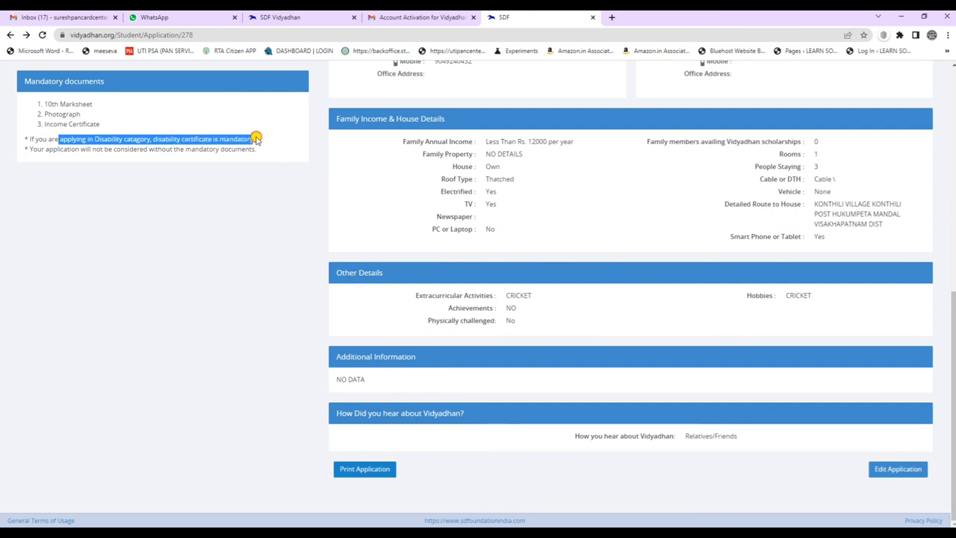
click(52, 148)
drag(48, 149, 259, 159)
click(259, 156)
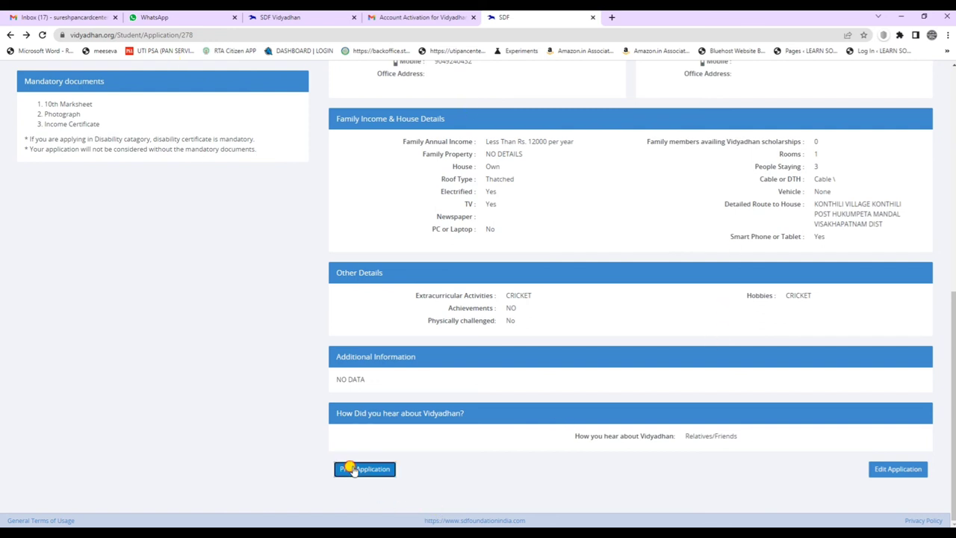
Print the application to a file and close the Microsoft Office Picture Manager window.
click(358, 467)
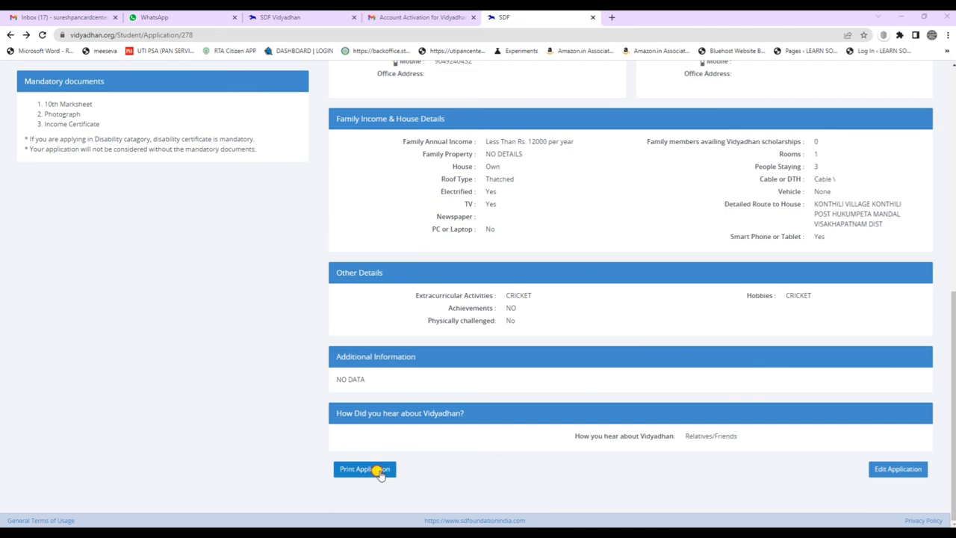
scroll(646, 395, up, 15)
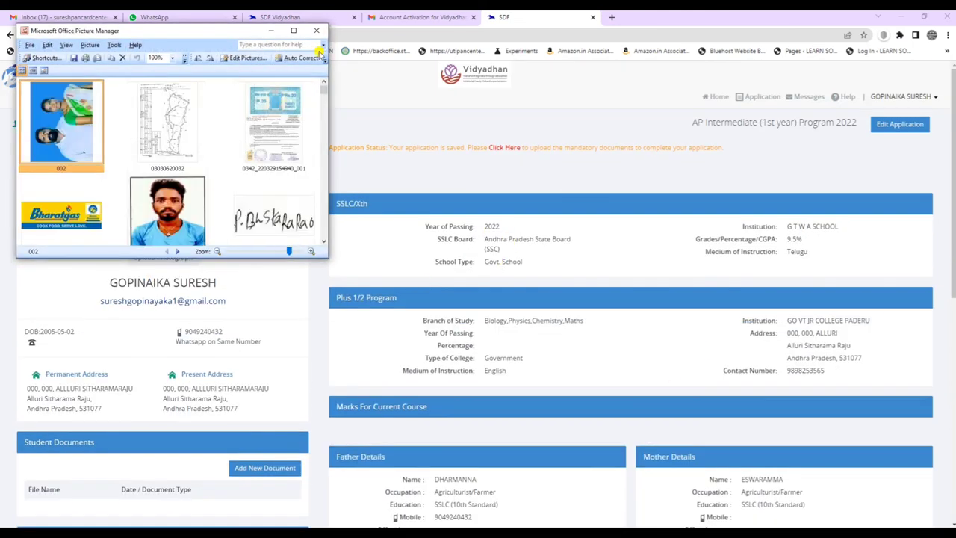
click(313, 32)
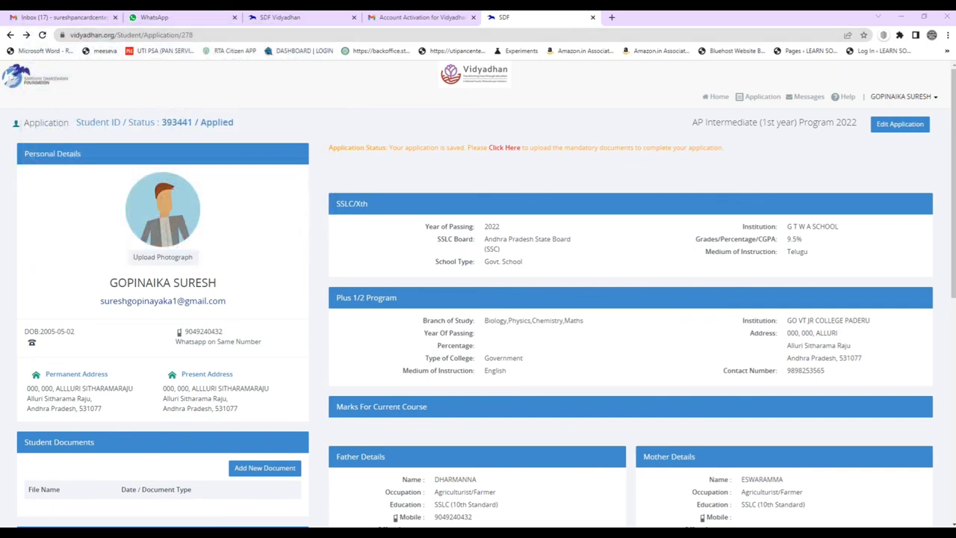
Open StudentApplication (1) from the Downloads folder with Adobe Acrobat Reader DC.
key(super+e)
click(714, 197)
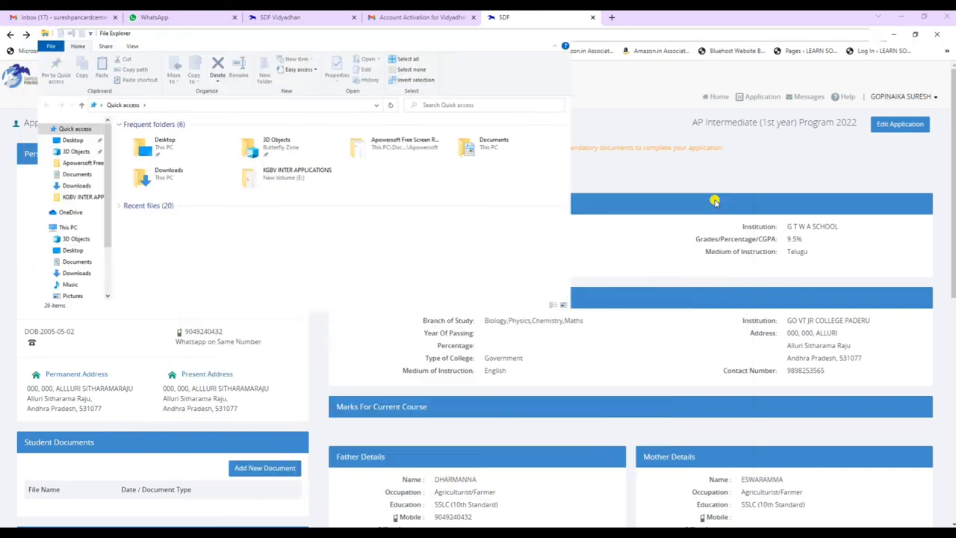
click(40, 174)
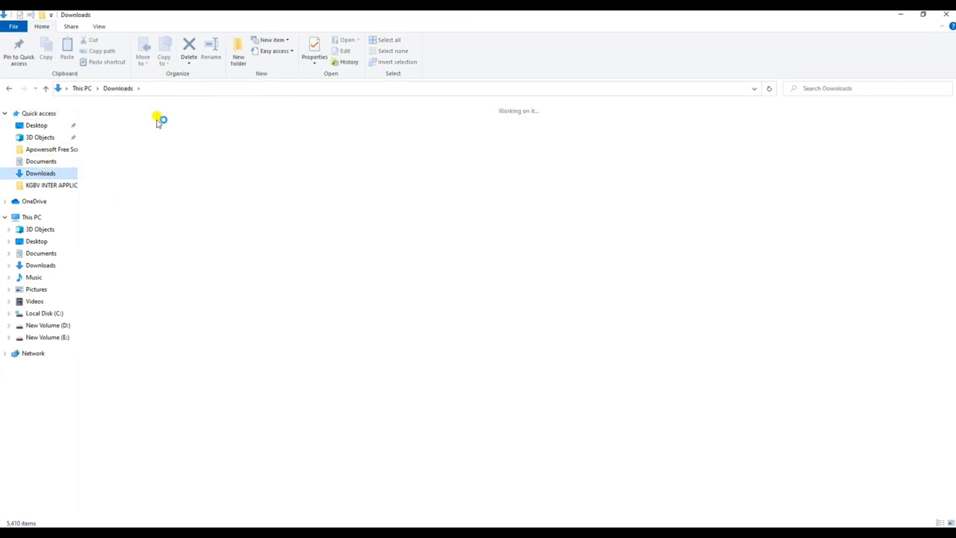
click(123, 146)
right_click(106, 142)
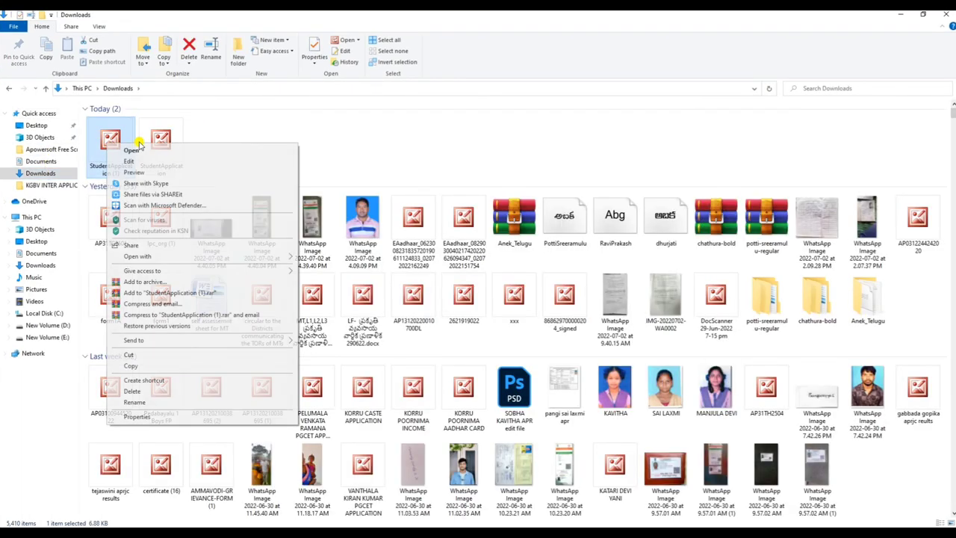
mouse_move(239, 256)
click(334, 256)
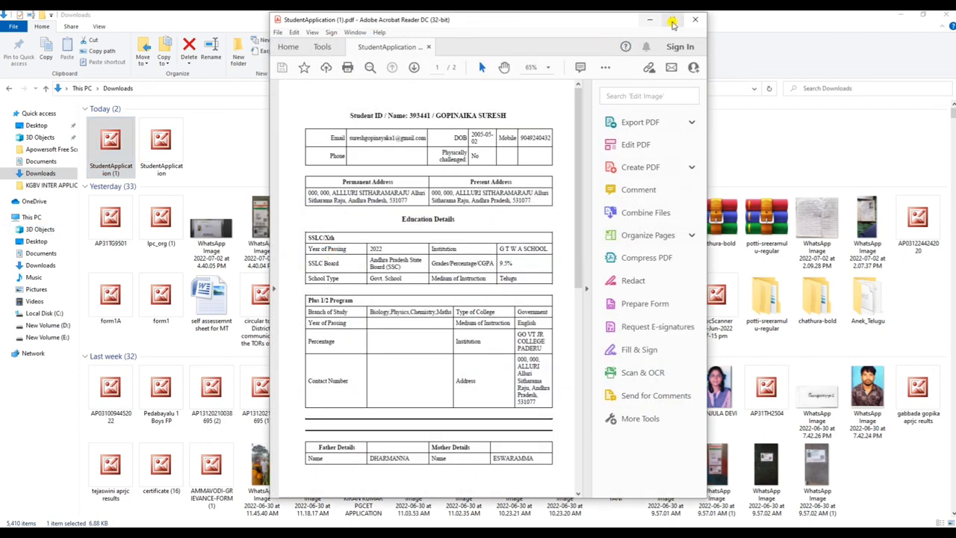
View both PDF pages full-window, then minimise Acrobat and return to the application in Chrome.
click(672, 21)
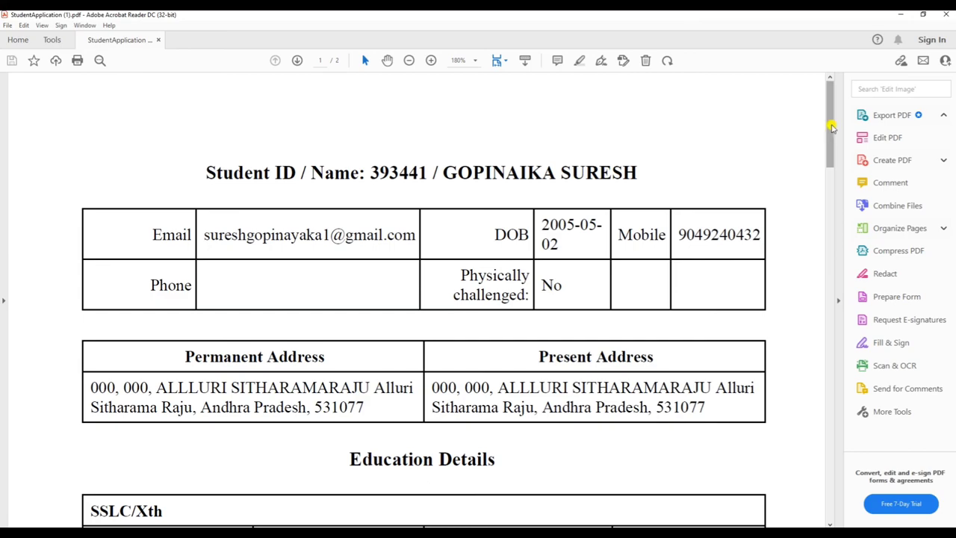
drag(828, 119, 802, 109)
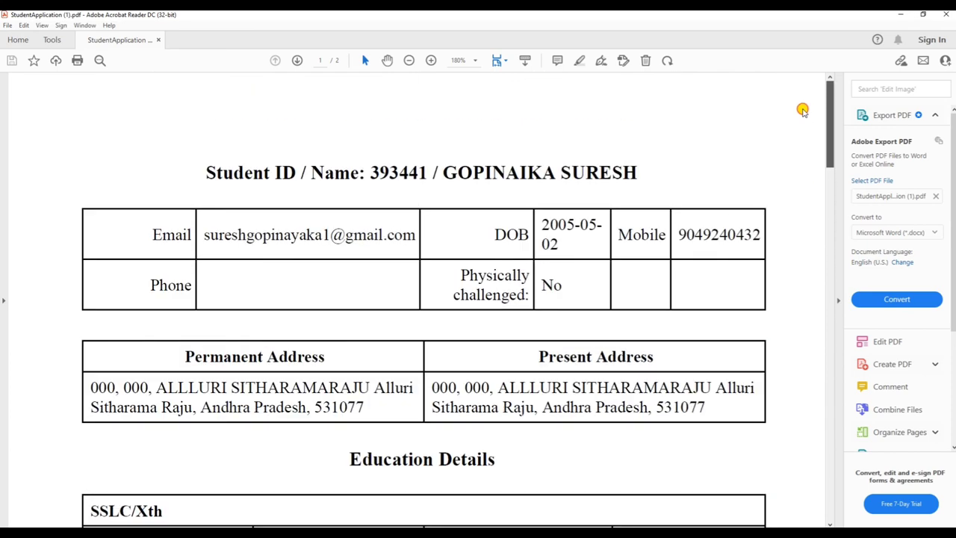
click(900, 13)
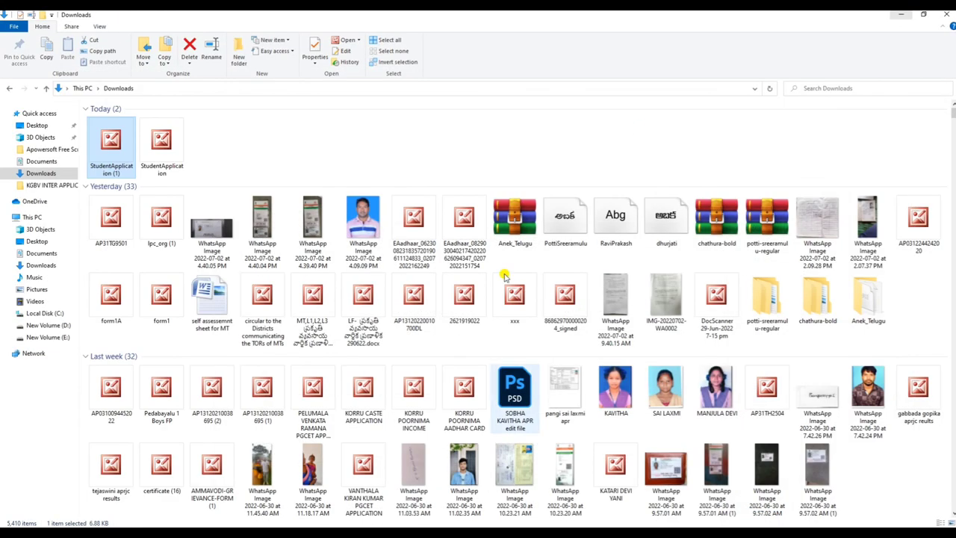
click(430, 524)
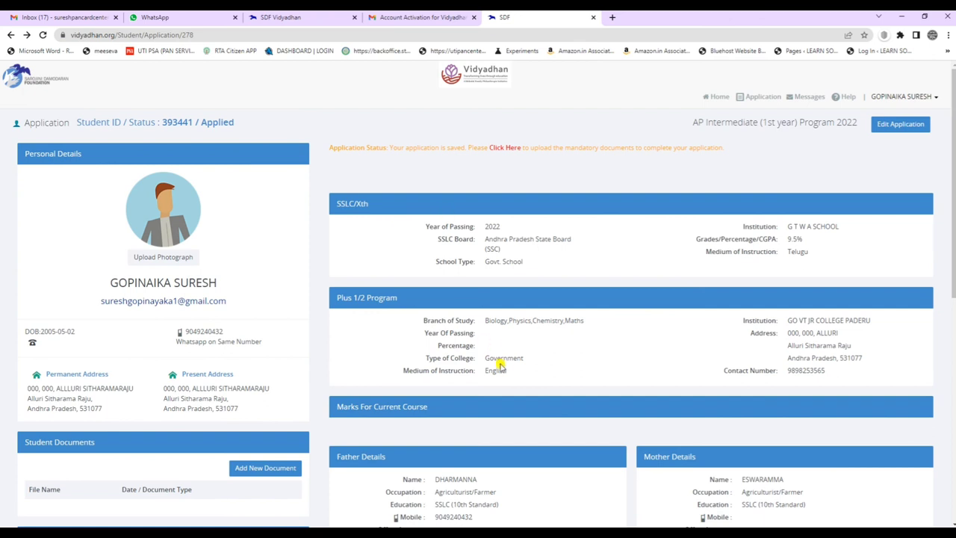